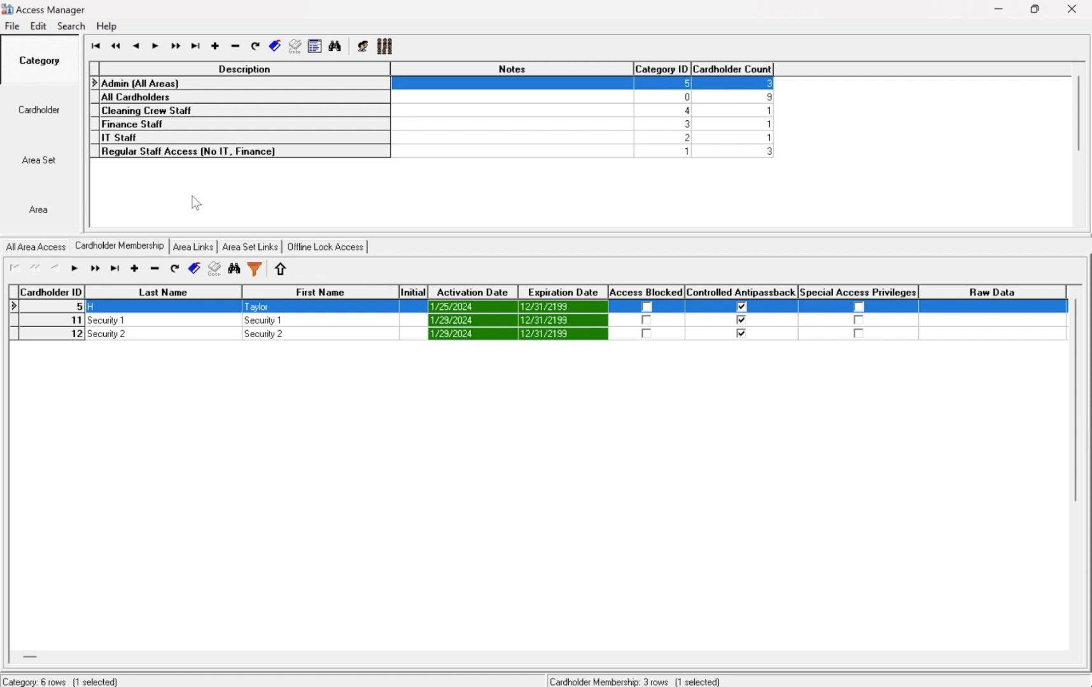
Look through the Cardholder and Area Set views, dismissing the cardholder search, and return to the category list
left_click(46, 117)
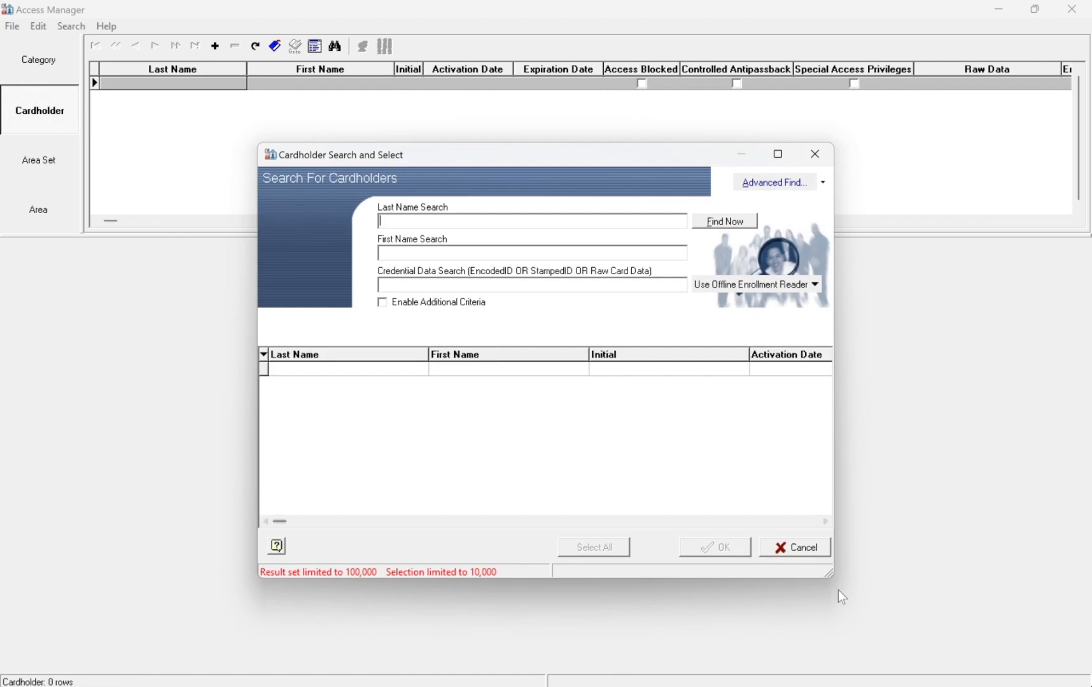
left_click(817, 548)
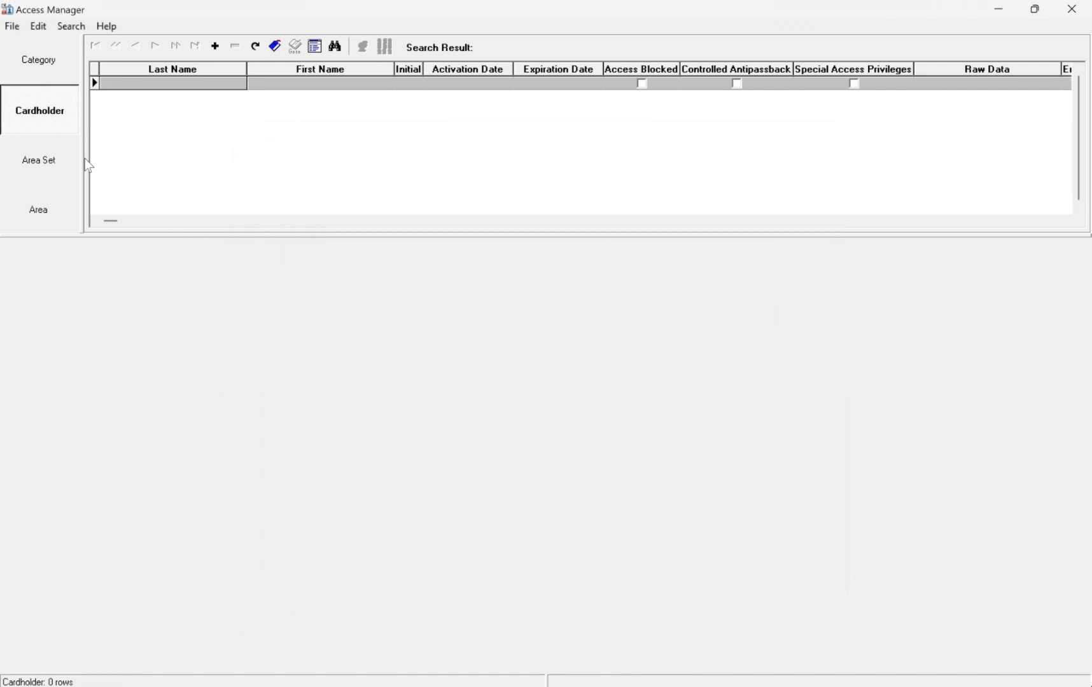
left_click(59, 163)
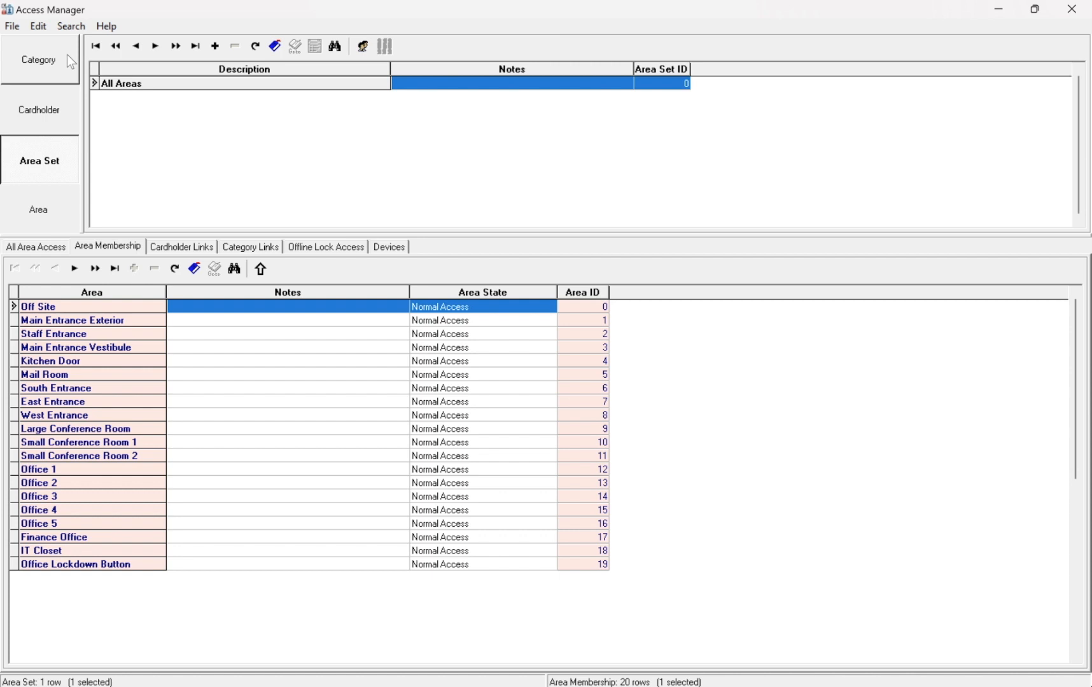
left_click(66, 56)
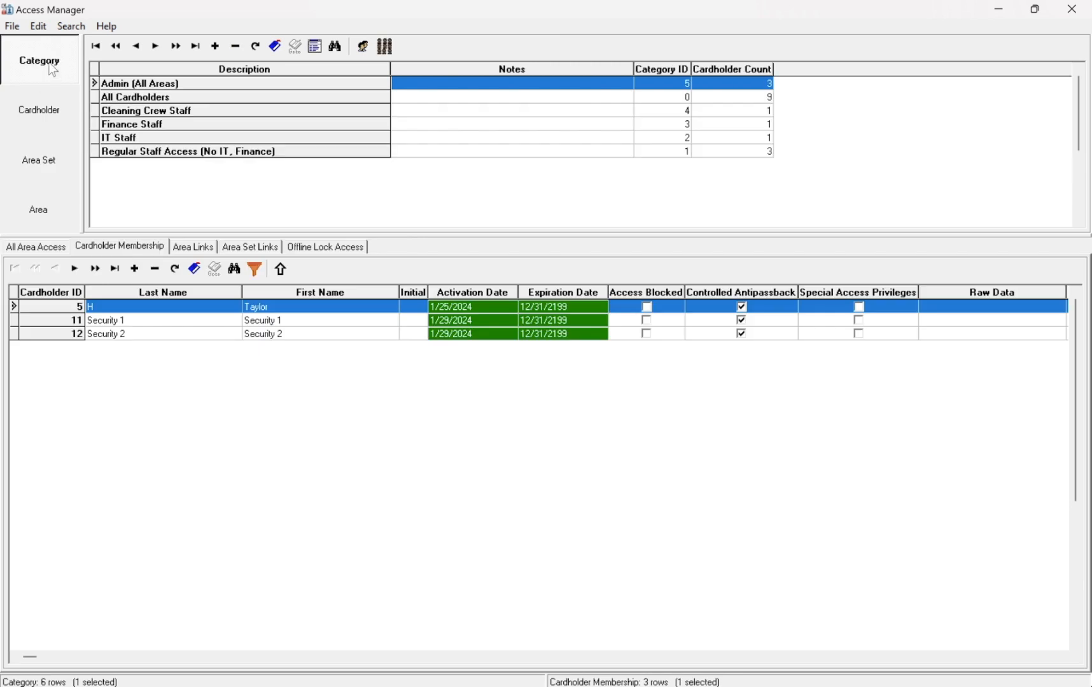
View the cardholder membership of the All Cardholders, Cleaning Crew Staff and Finance Staff categories in turn
left_click(137, 96)
left_click(135, 111)
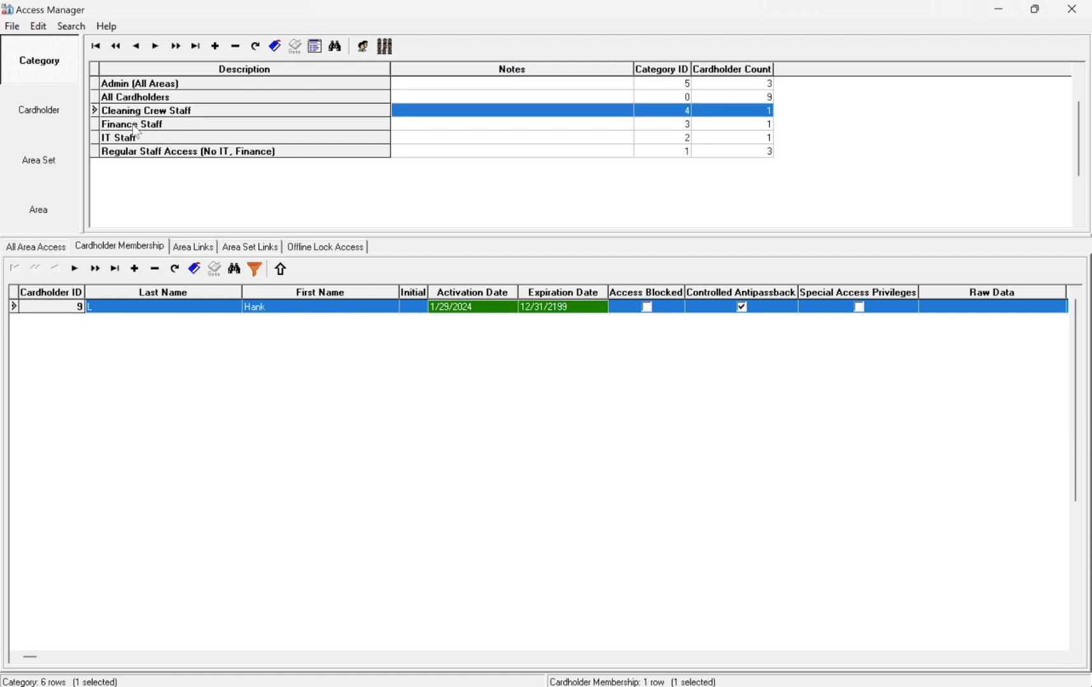
left_click(133, 125)
Examine the Finance Staff category's area access, cardholder membership, area links, area set links and offline lock access
left_click(48, 249)
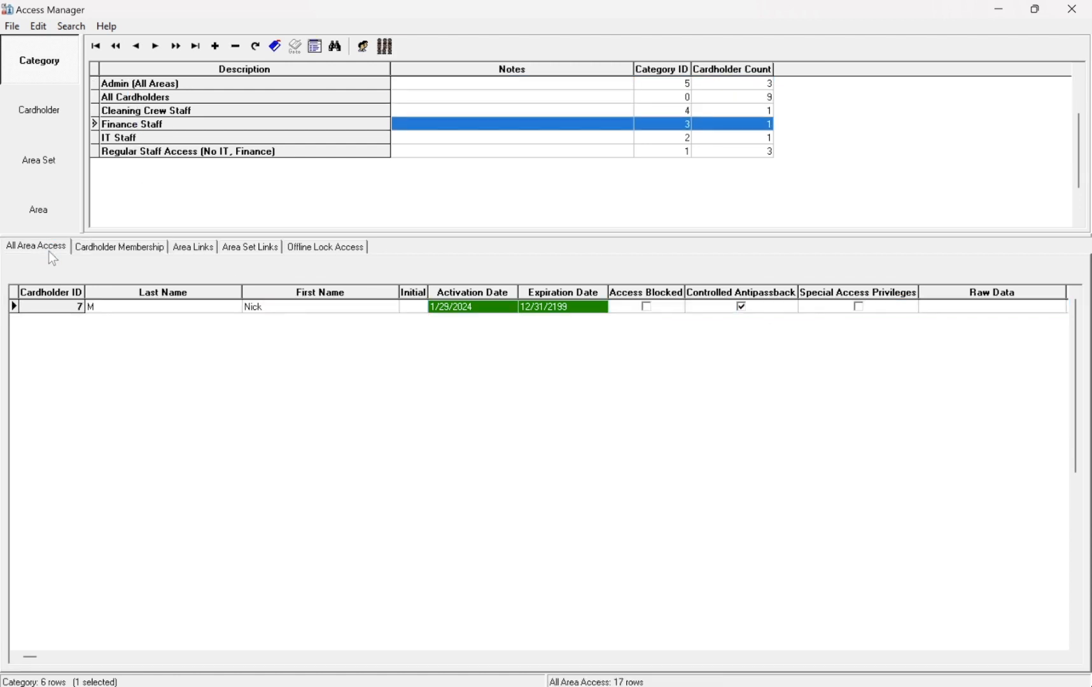
left_click(113, 248)
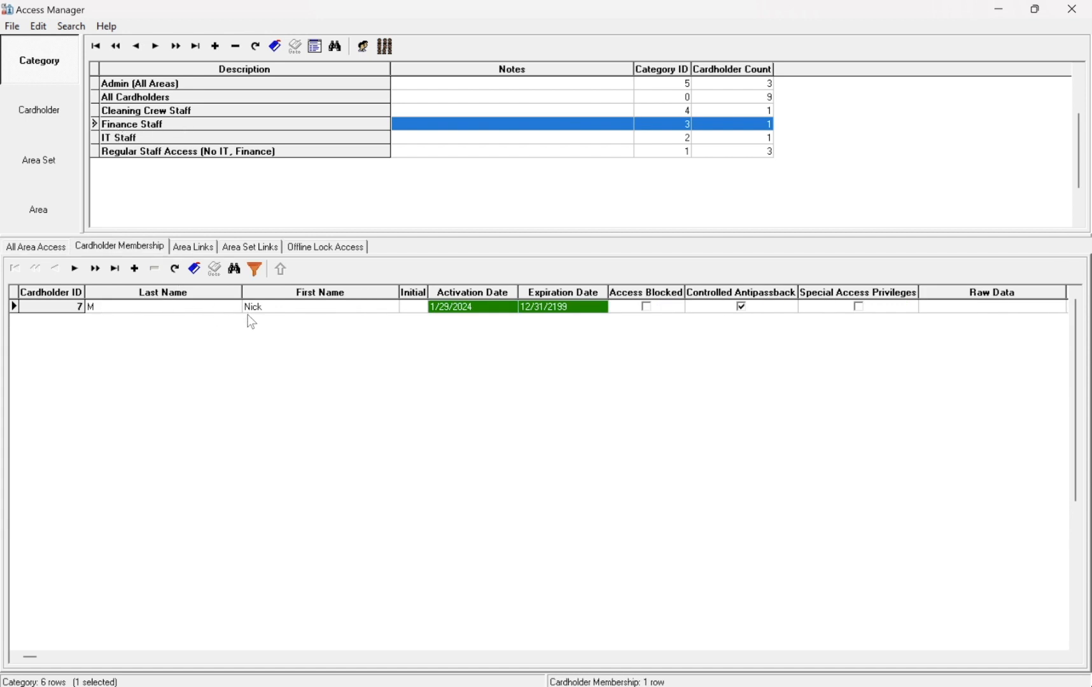
left_click(190, 249)
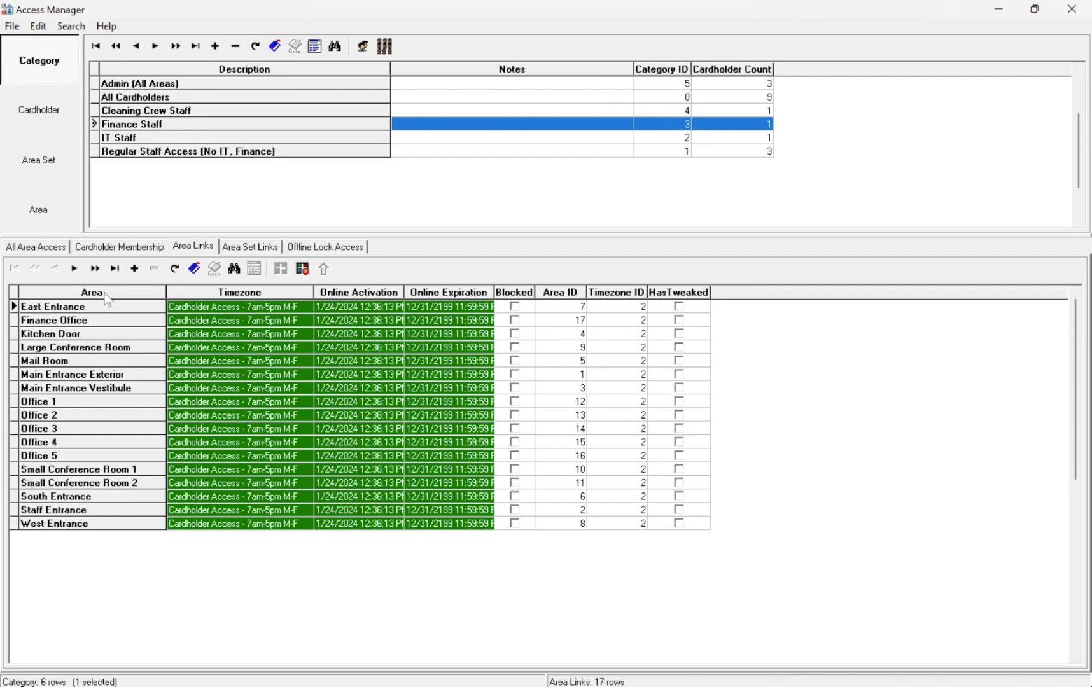
left_click(258, 249)
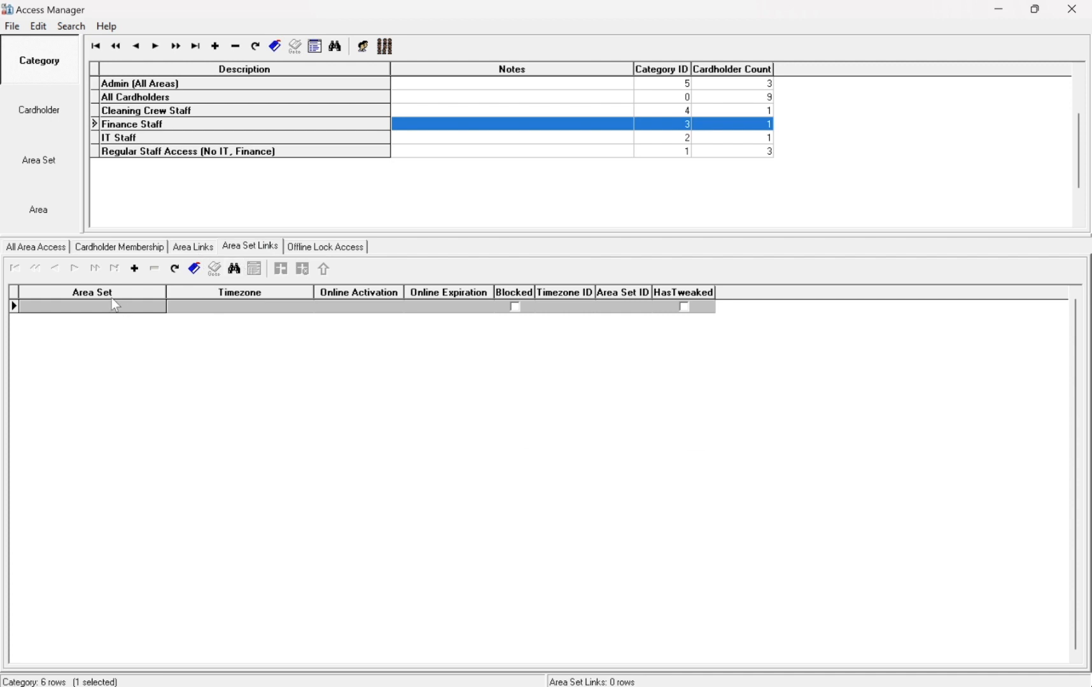
left_click(179, 249)
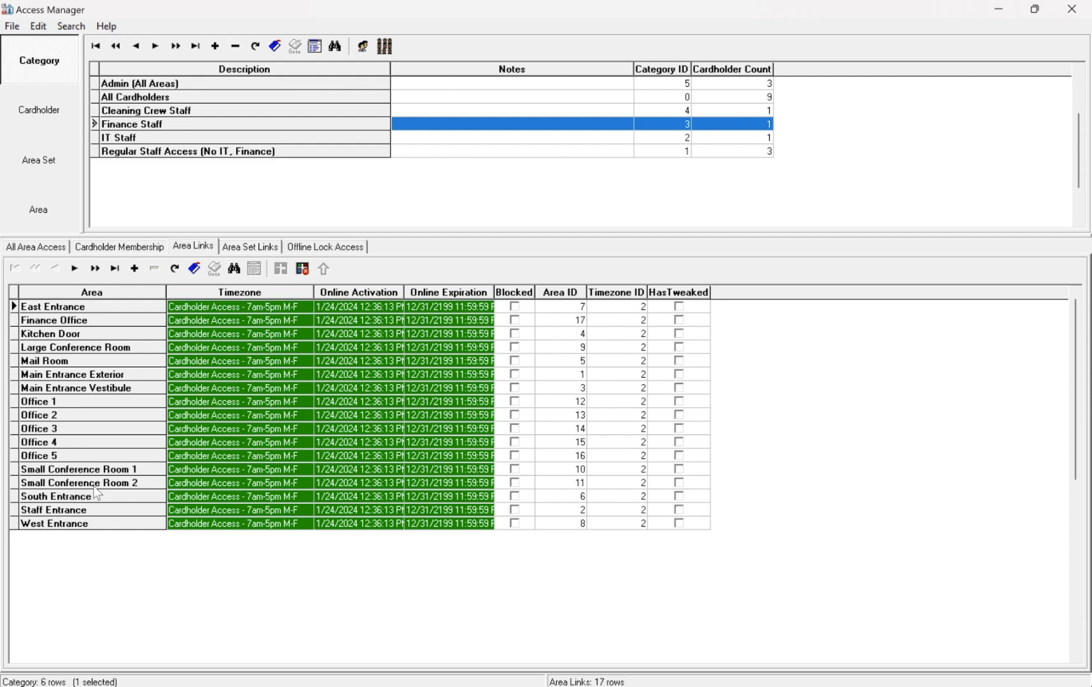
left_click(244, 250)
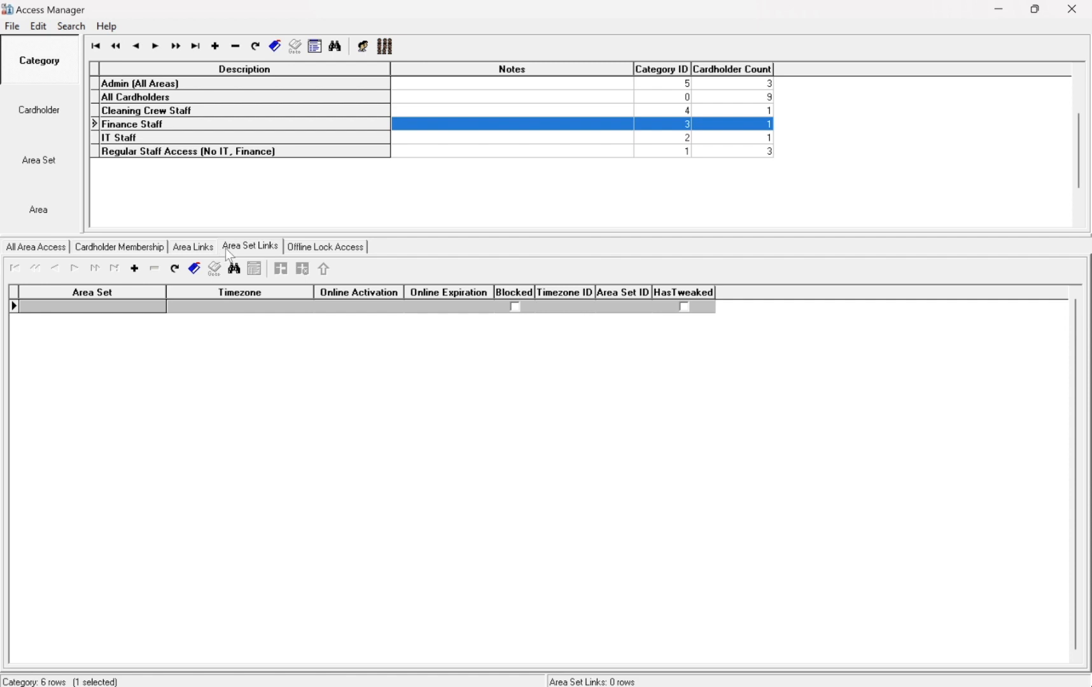
left_click(139, 251)
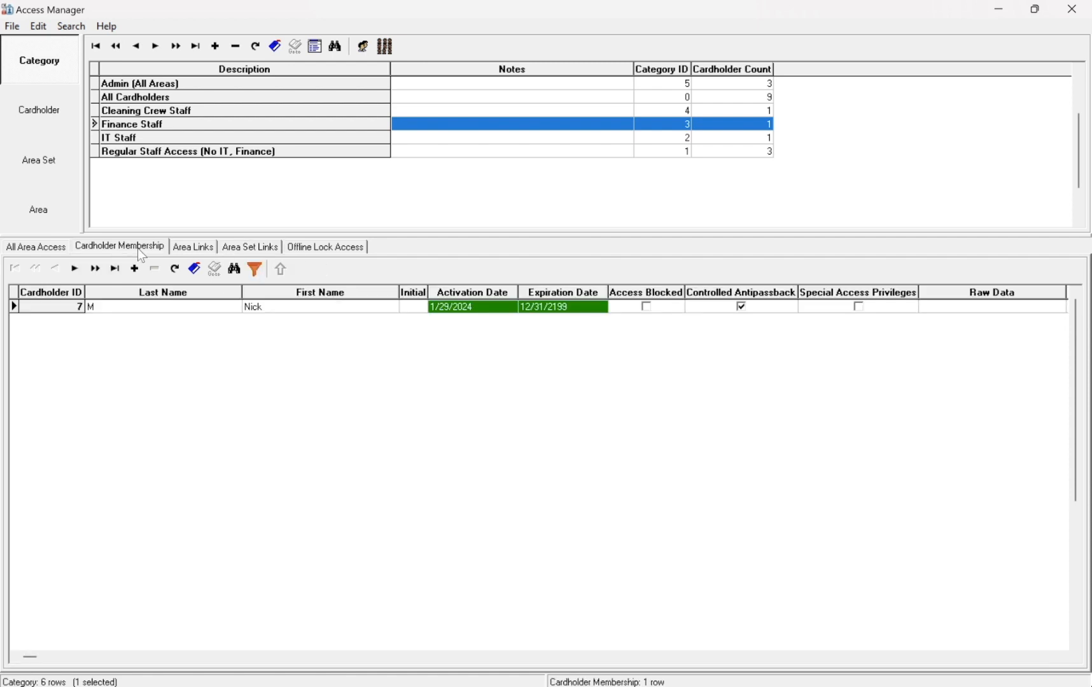
left_click(347, 249)
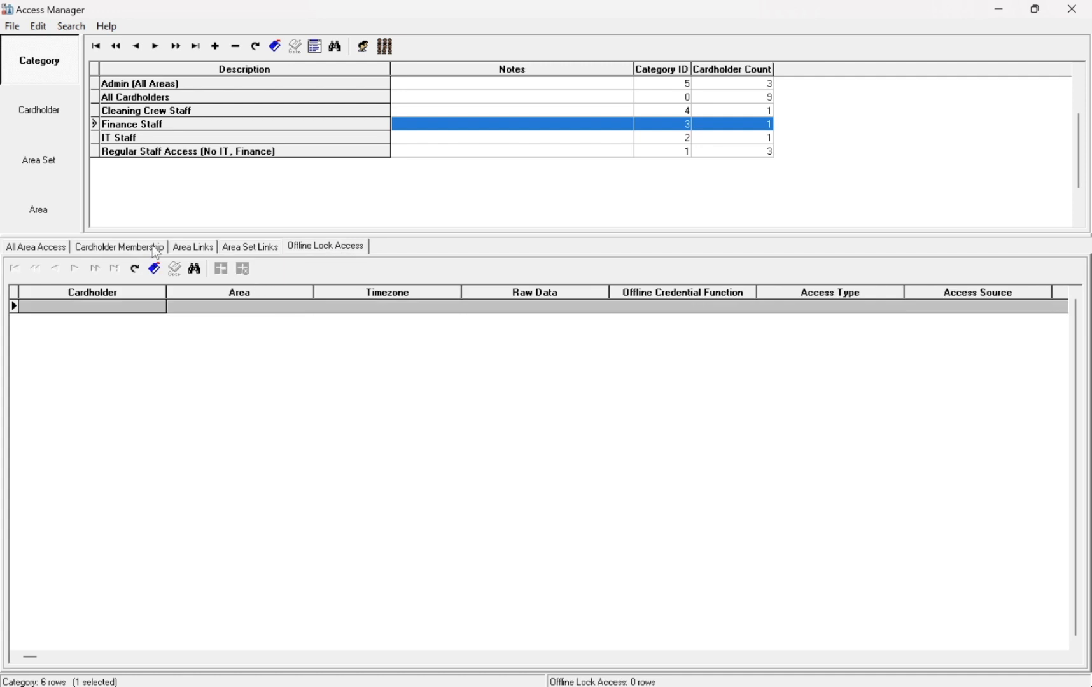
left_click(126, 248)
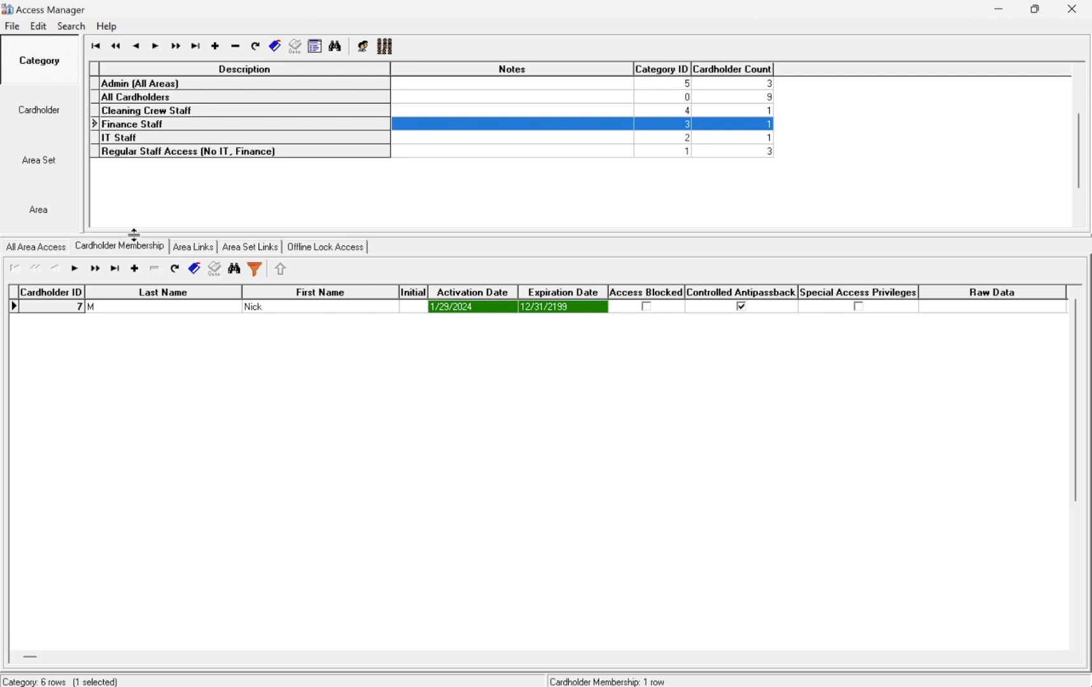
left_click(200, 249)
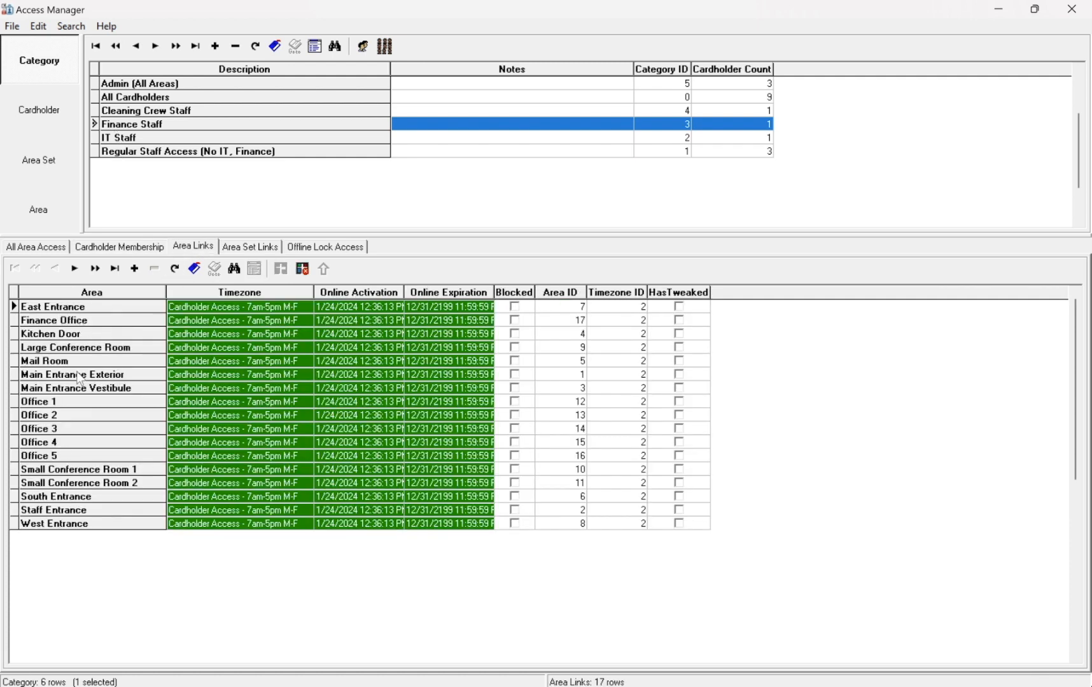
left_click(127, 248)
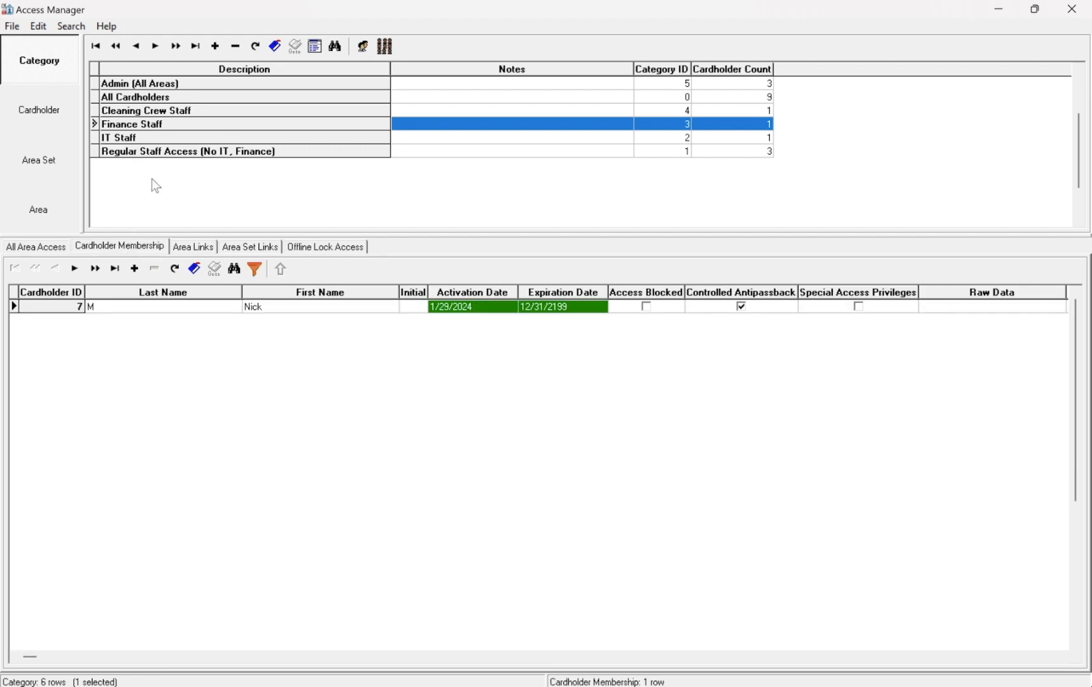
Link the IT Closet area to the Finance Staff category with the timezone Cardholder Access - 7am-5pm M-F and Normal offline credential function
left_click(193, 246)
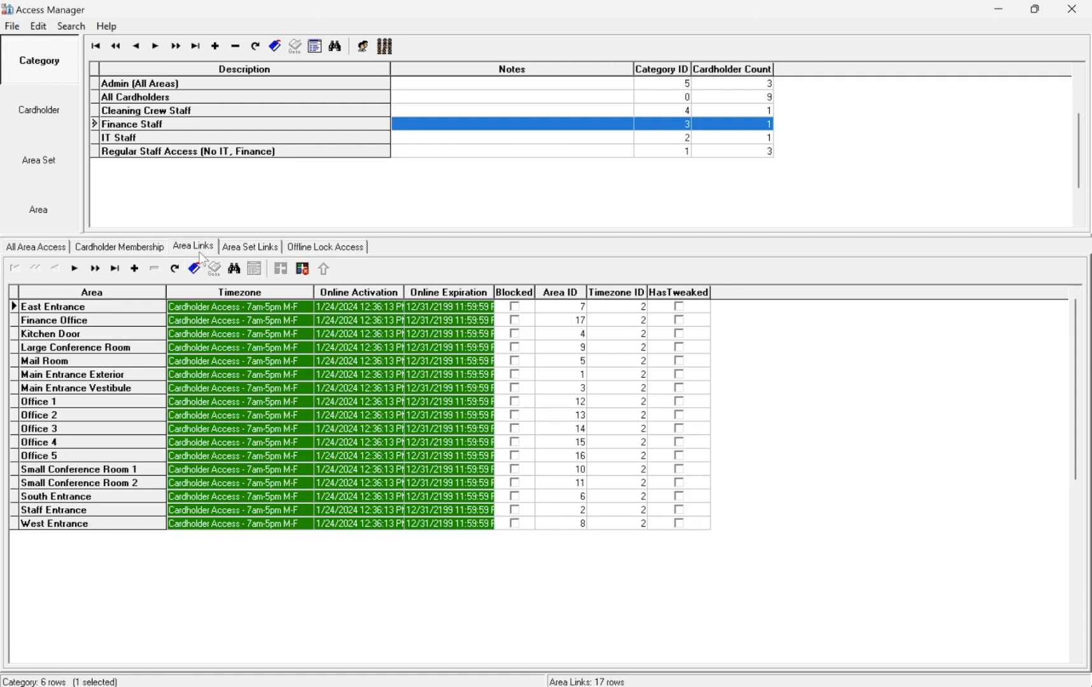
left_click(135, 268)
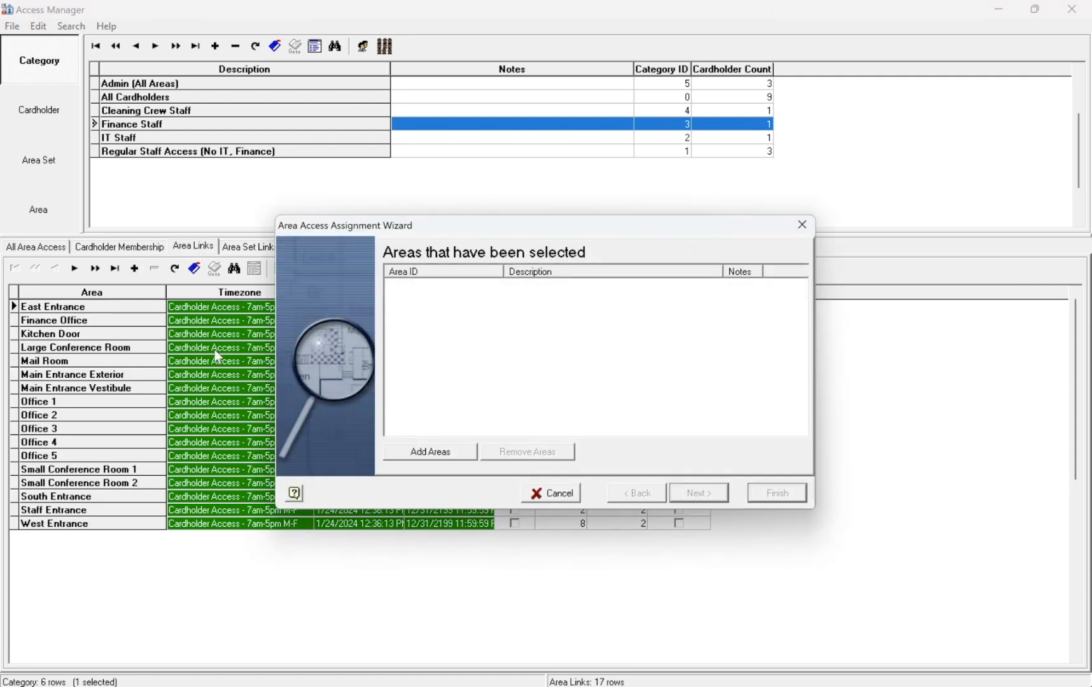
left_click(452, 457)
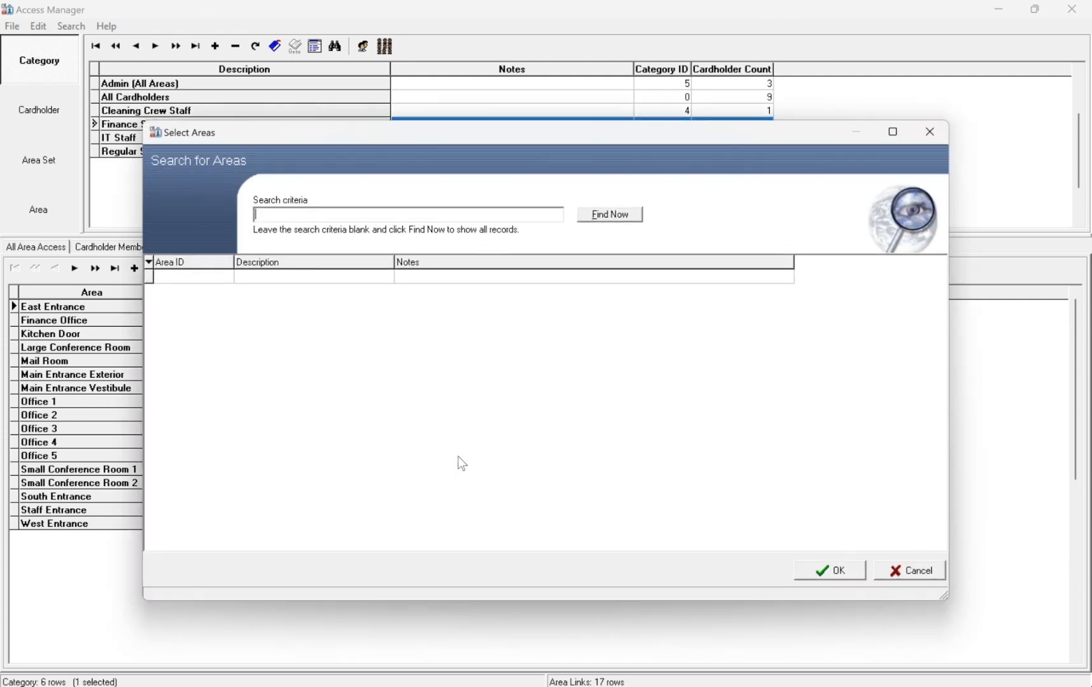
left_click(609, 214)
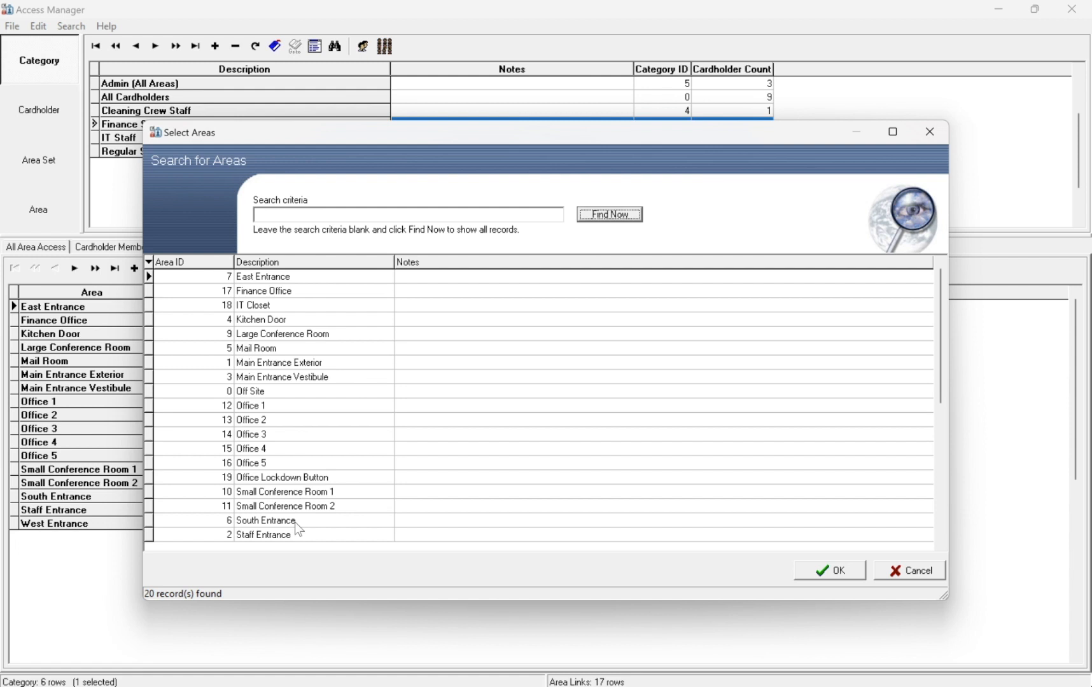
left_click(277, 305)
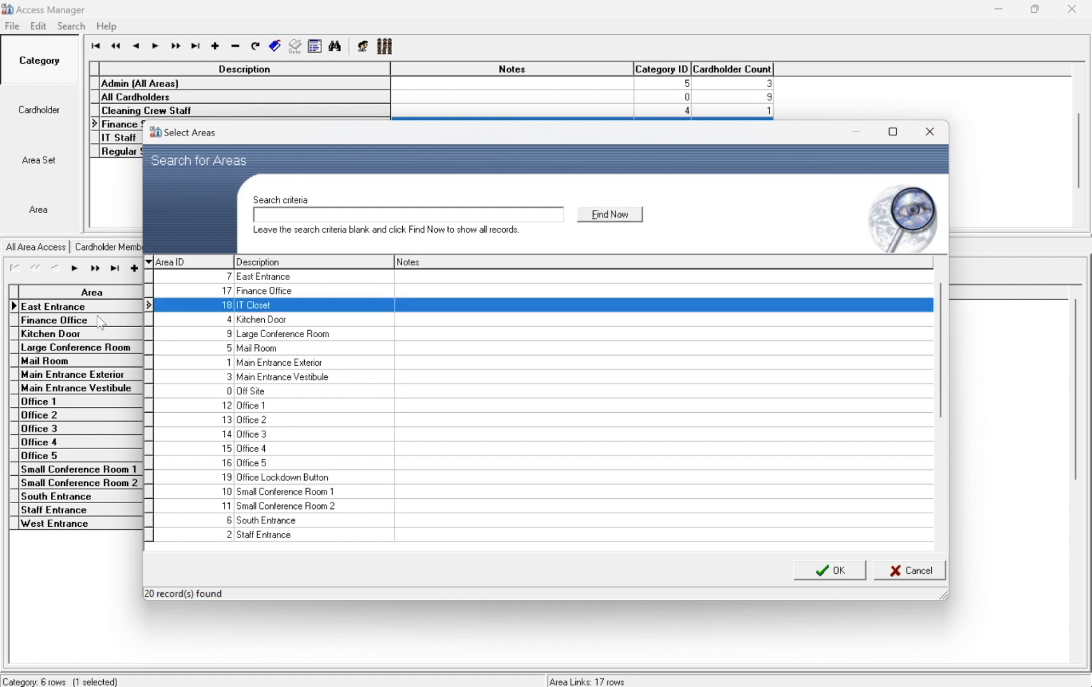
left_click(831, 571)
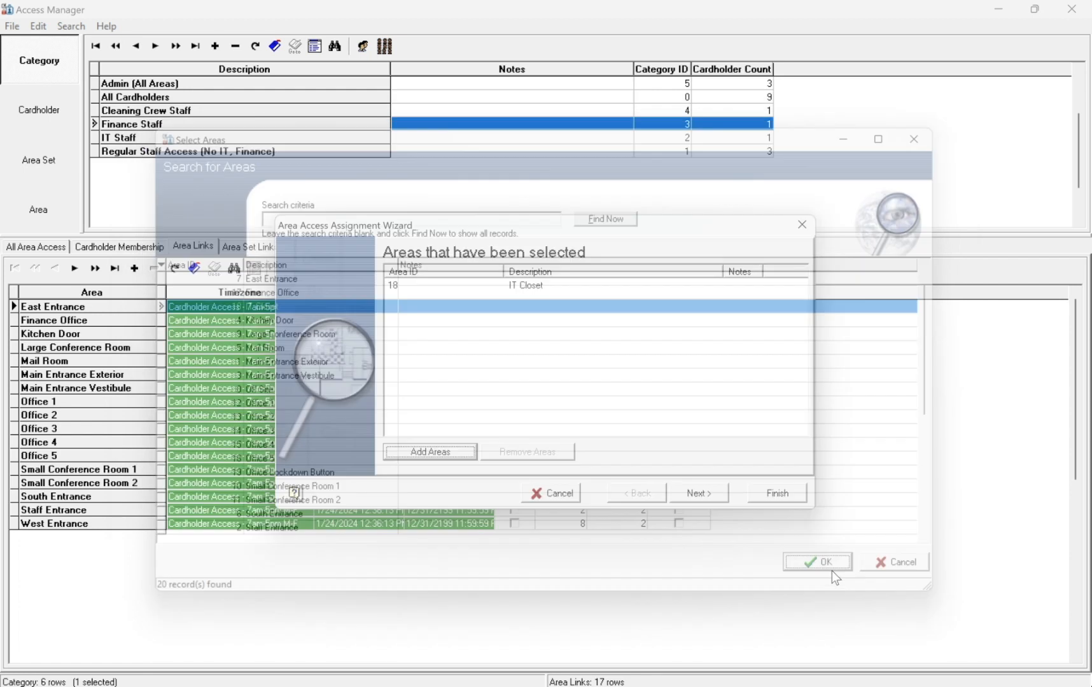
left_click(717, 494)
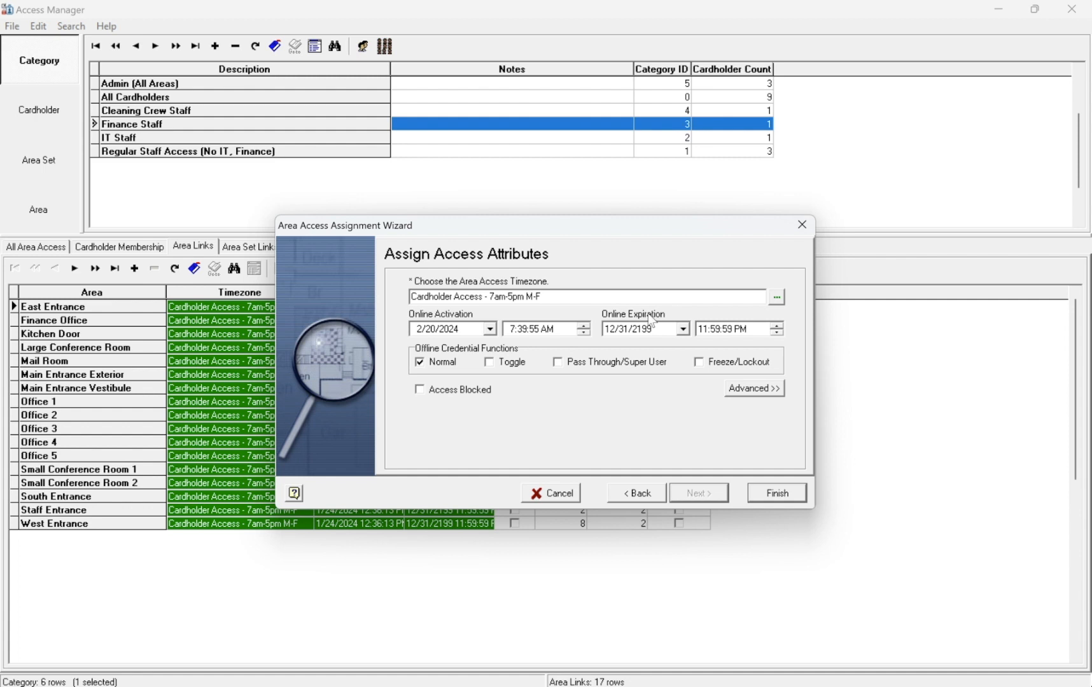
left_click_drag(635, 234, 670, 207)
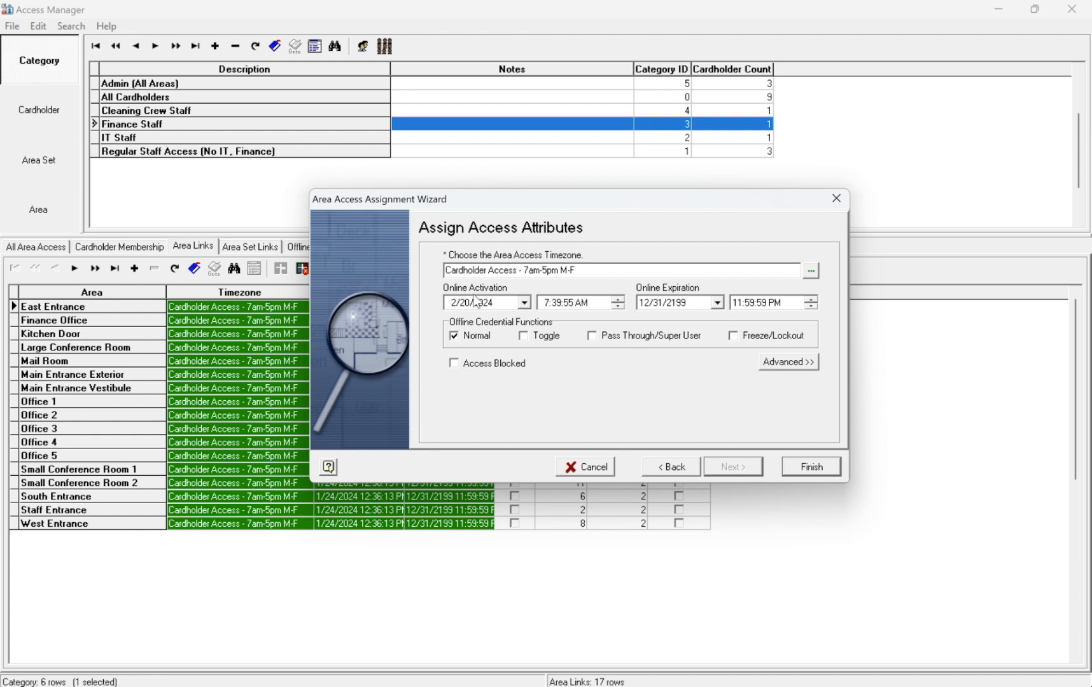
left_click(819, 469)
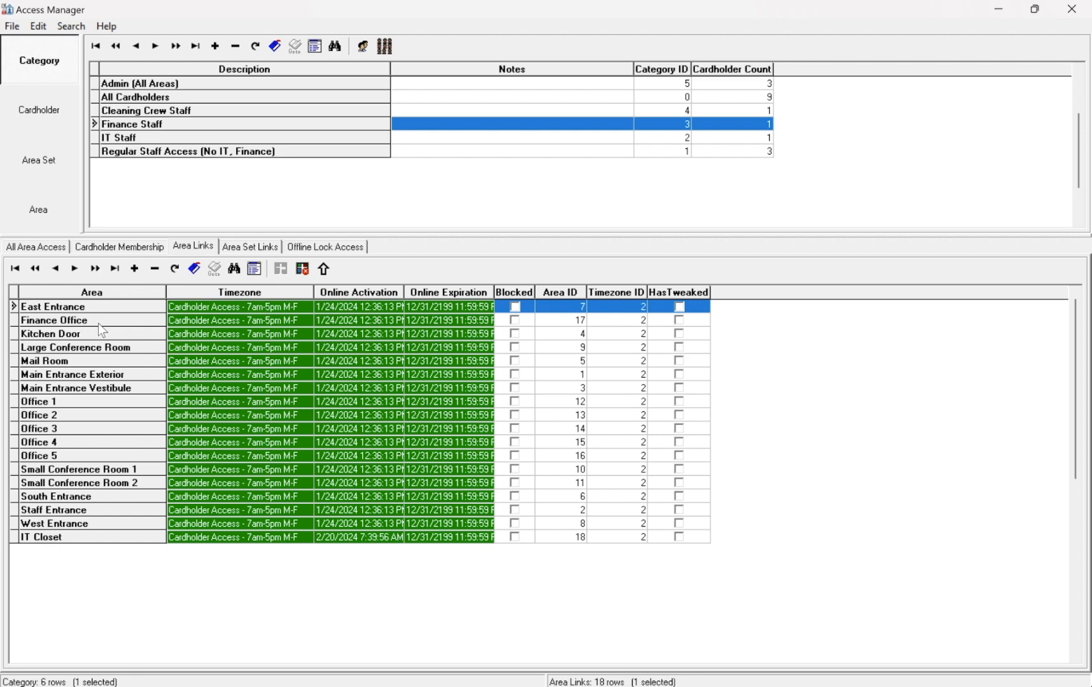
Check the Finance Staff membership and delete the category's IT Closet area link
left_click(188, 541)
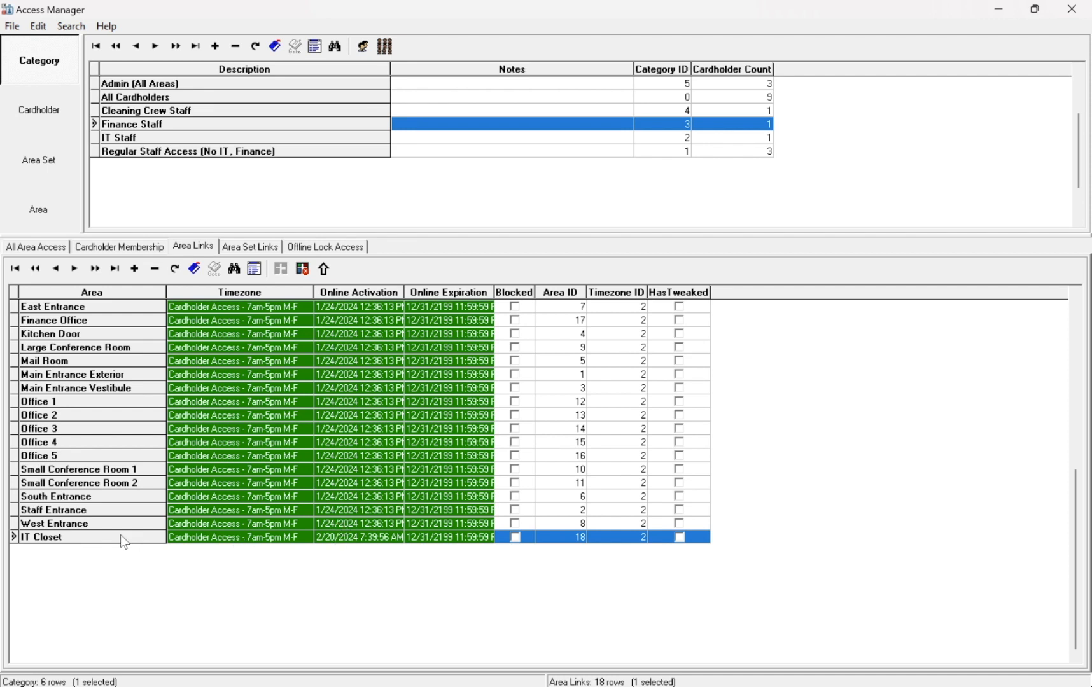
left_click(119, 247)
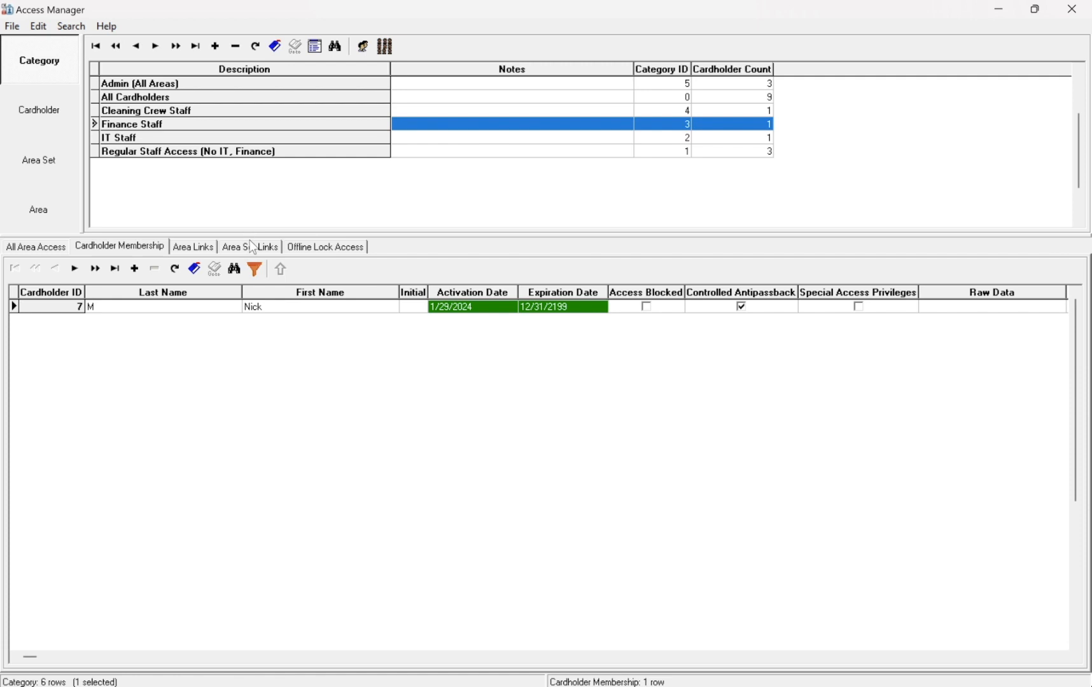
left_click(197, 248)
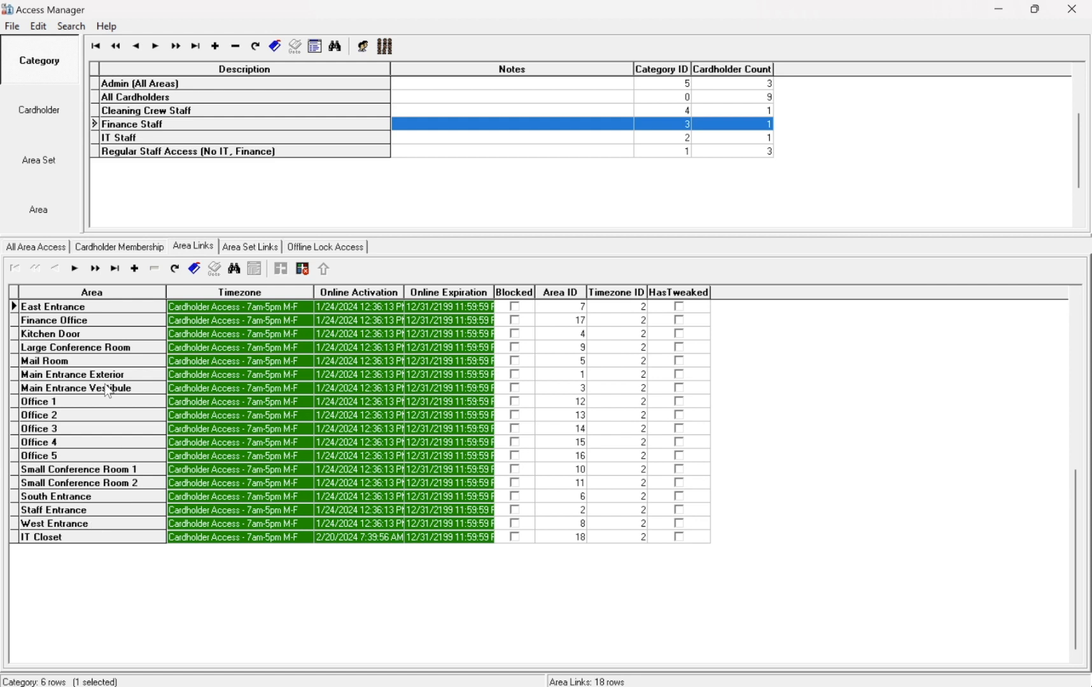
left_click(43, 538)
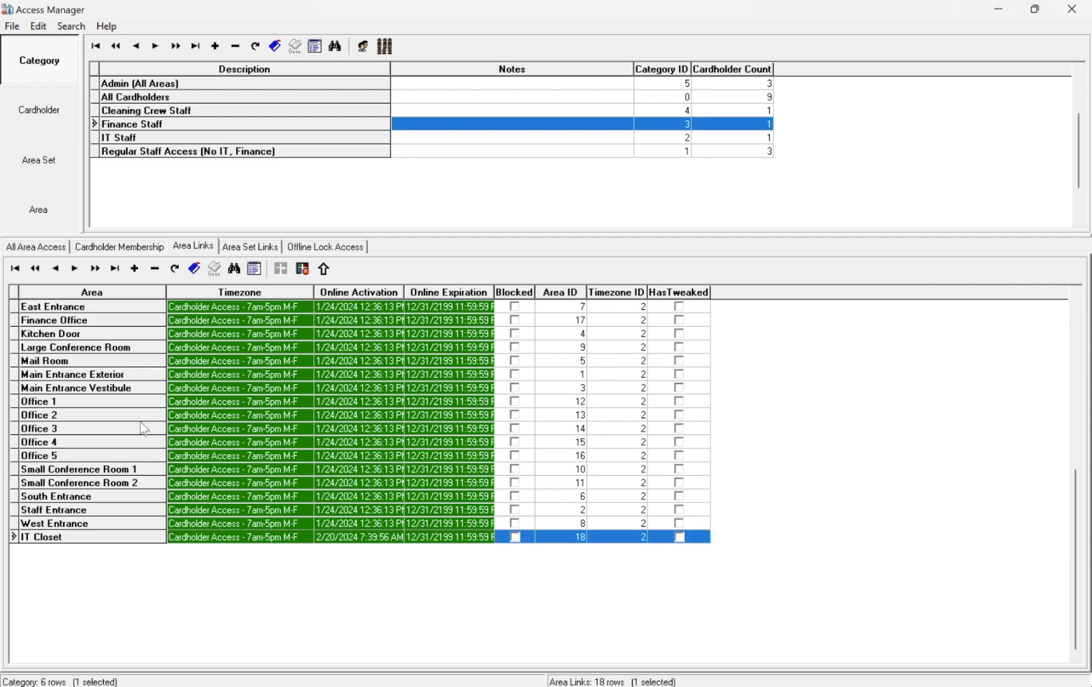
left_click(154, 269)
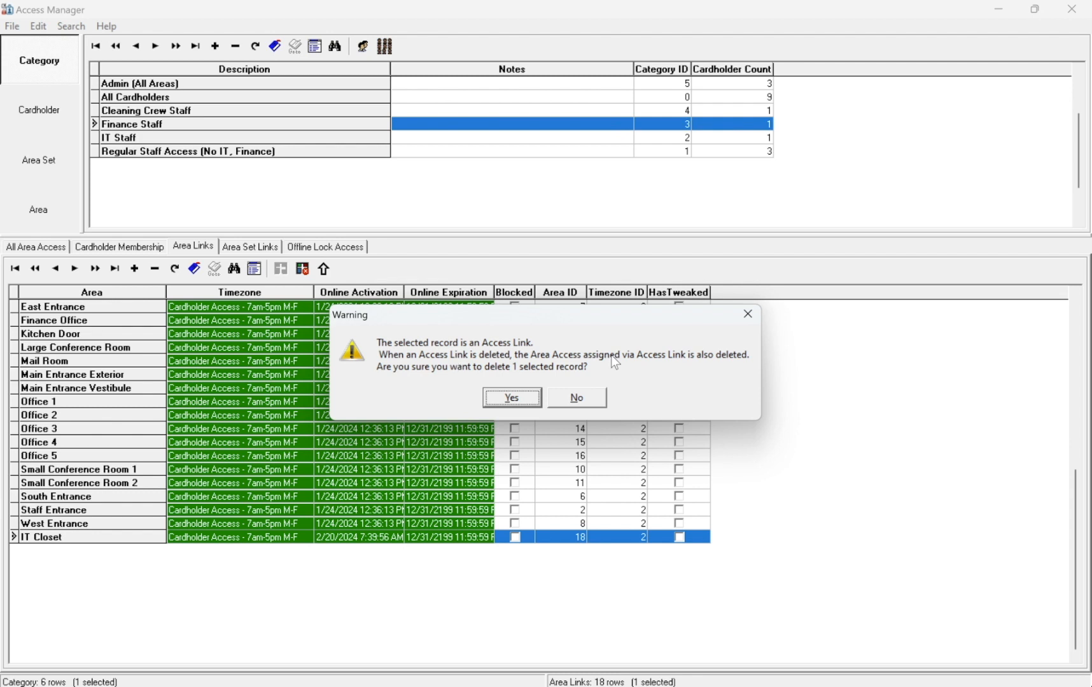
left_click(513, 398)
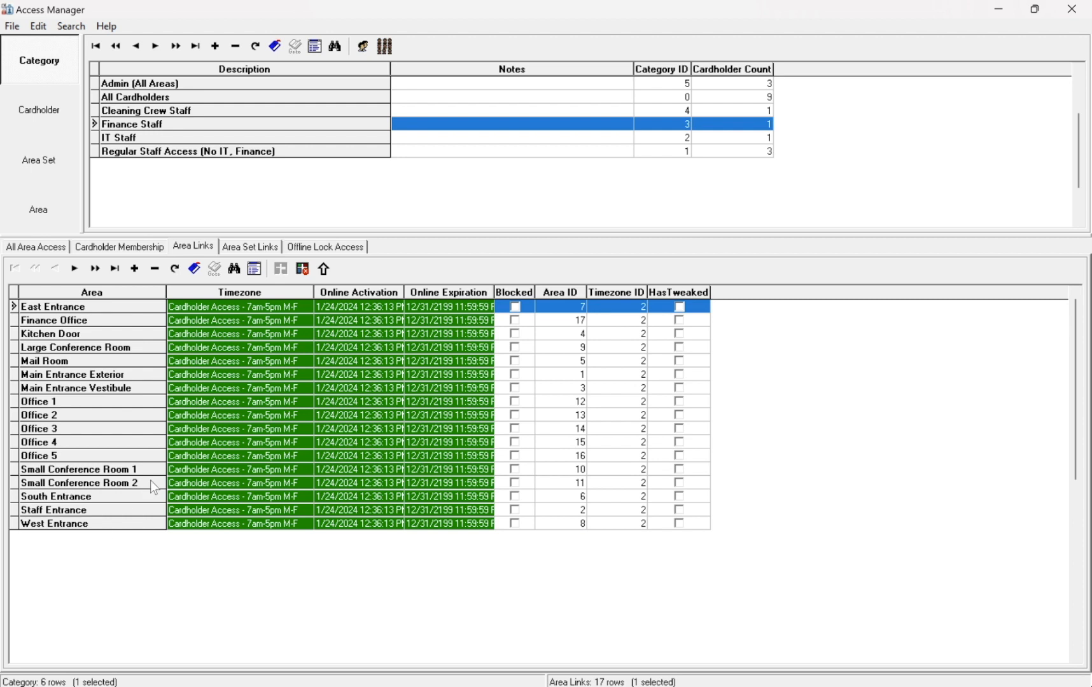
Create and save a new cardholder category with the description Test
left_click(215, 46)
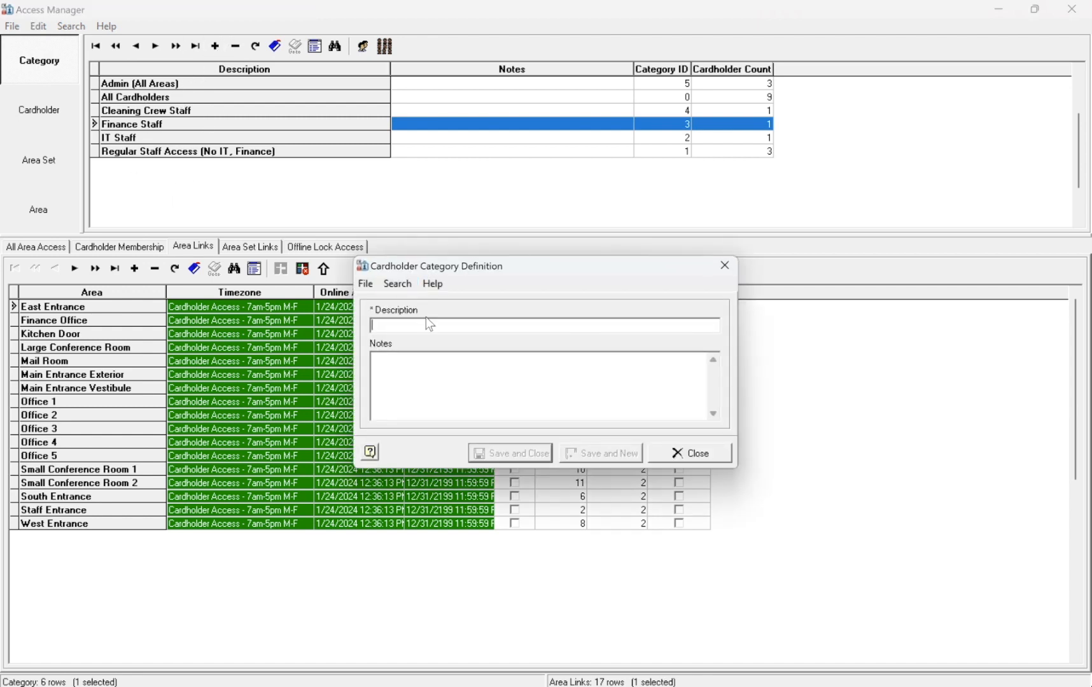
type("Test")
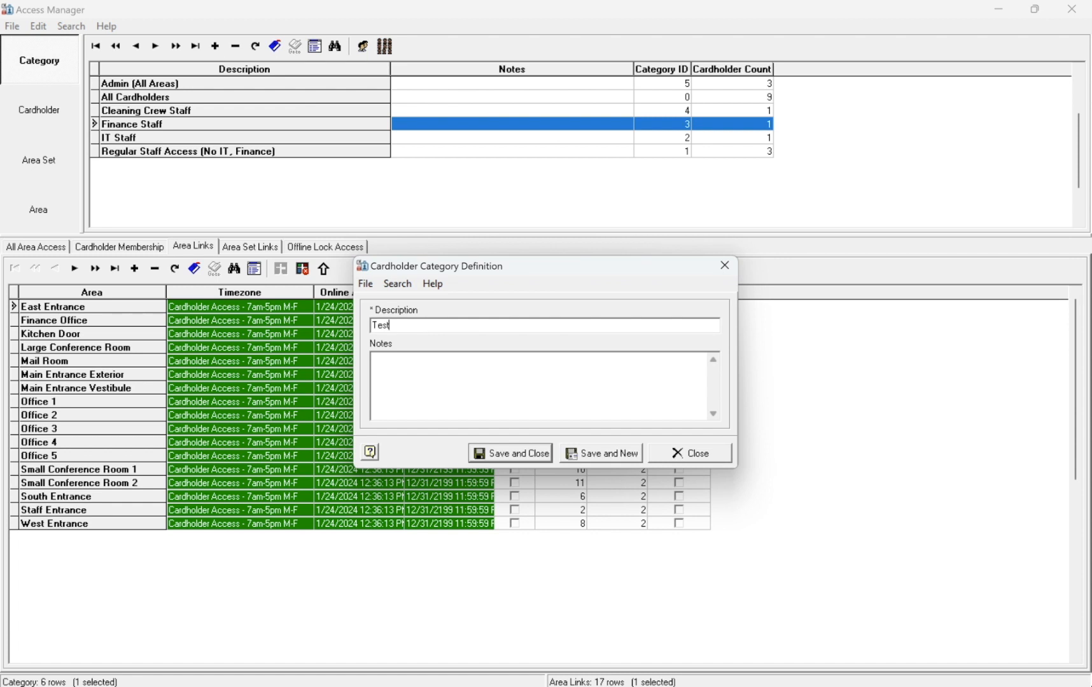
left_click(498, 456)
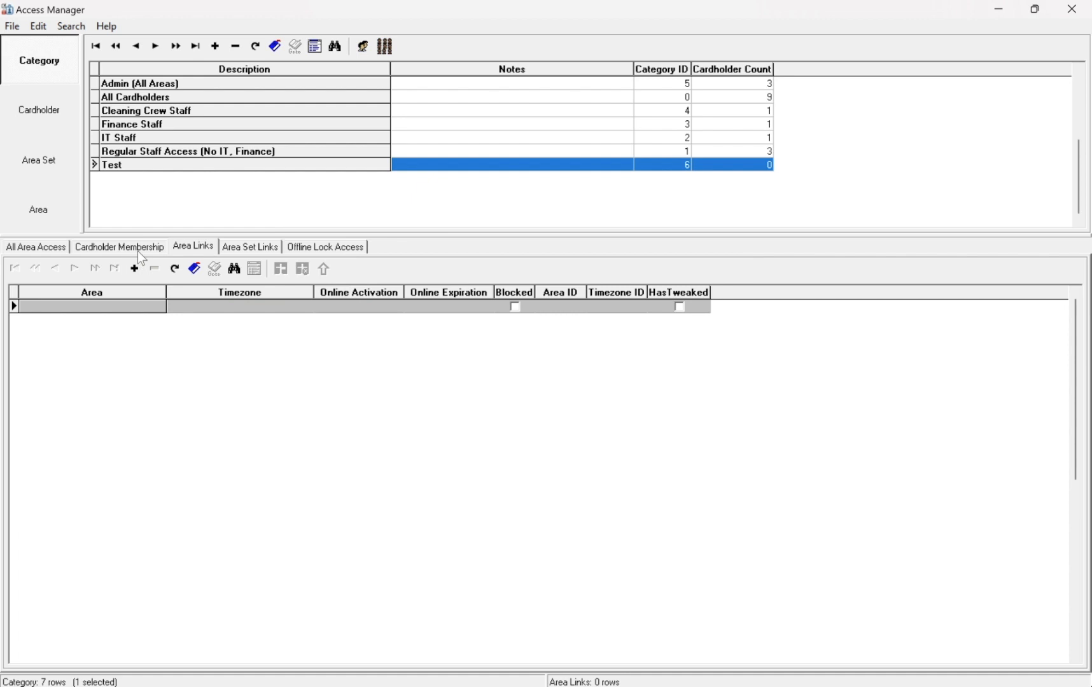
Examine the Test category's area access, cardholder membership, area links, area set links and offline lock access
left_click(46, 251)
left_click(105, 248)
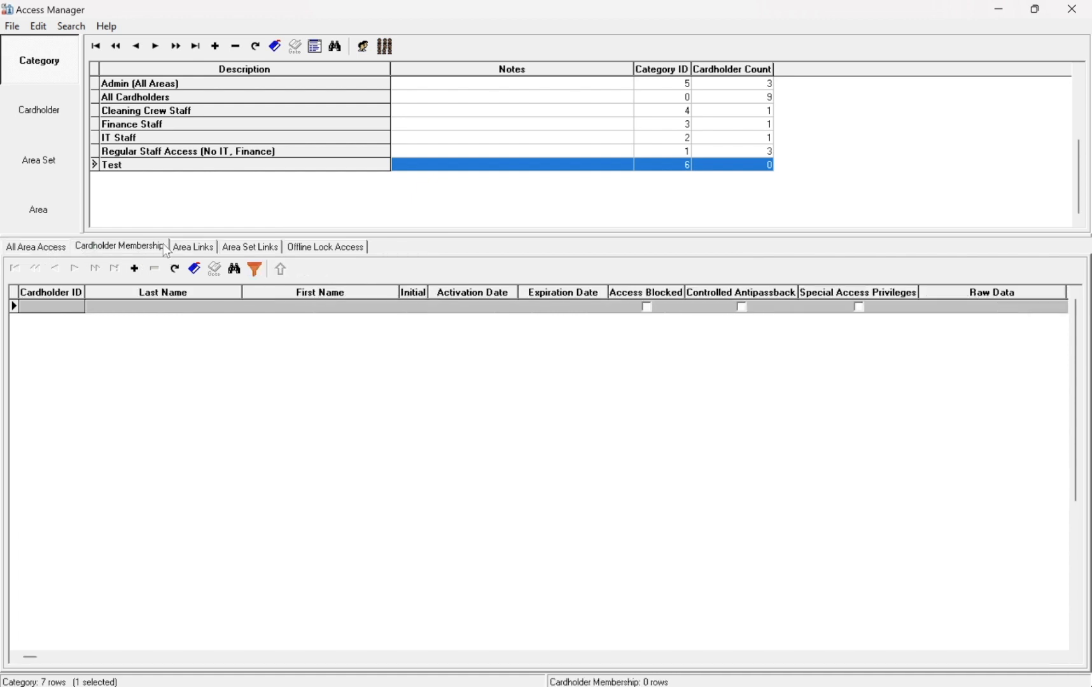
left_click(206, 249)
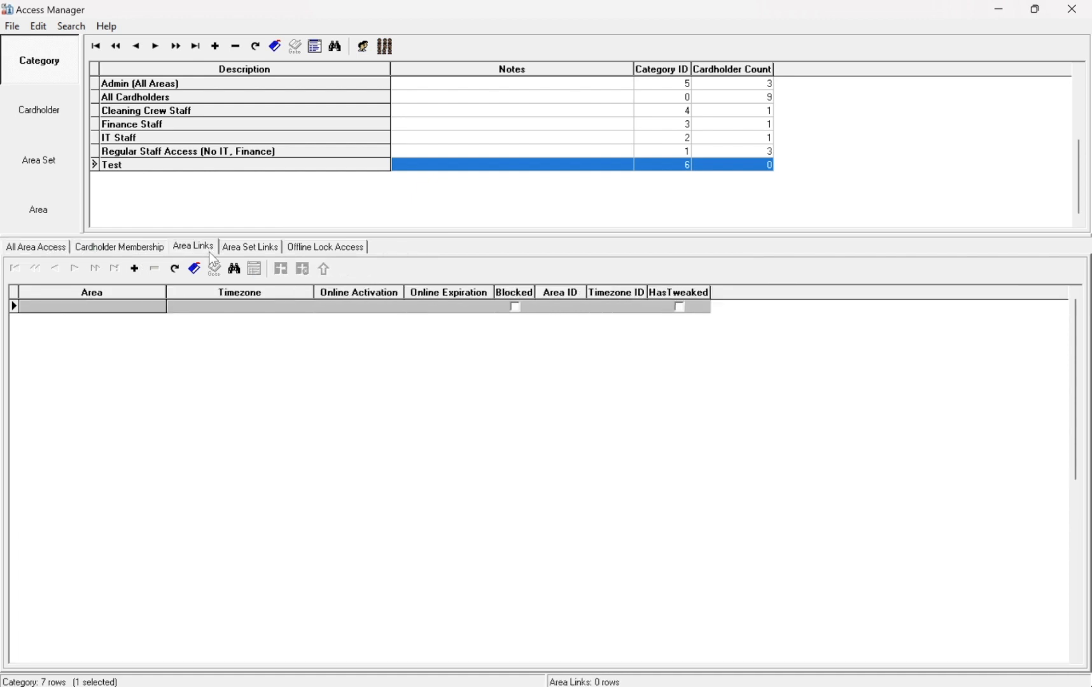
left_click(251, 250)
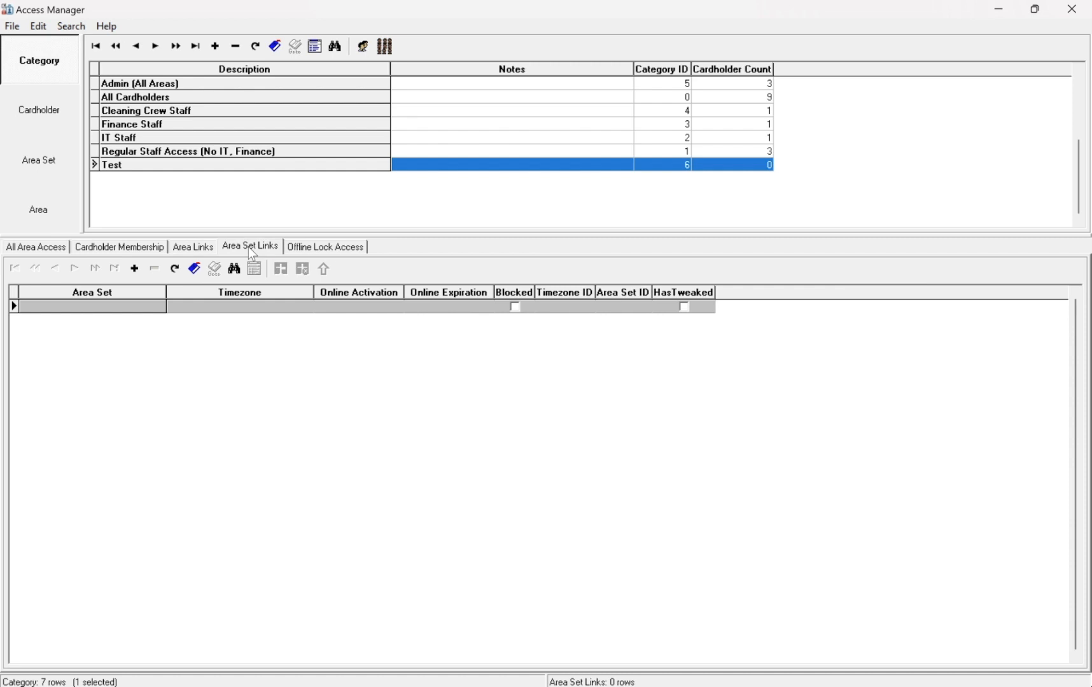
left_click(305, 252)
left_click(117, 248)
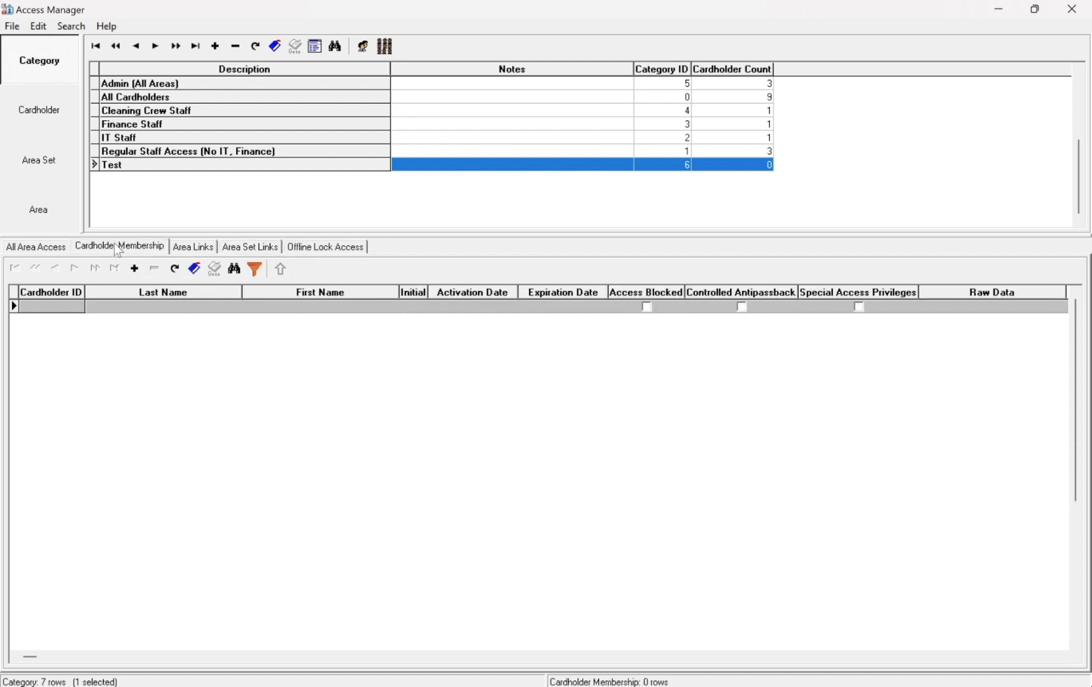
Choose East Entrance, Main Entrance Exterior, Main Entrance Vestibule, South Entrance and Staff Entrance as new area links for the Test category
left_click(196, 245)
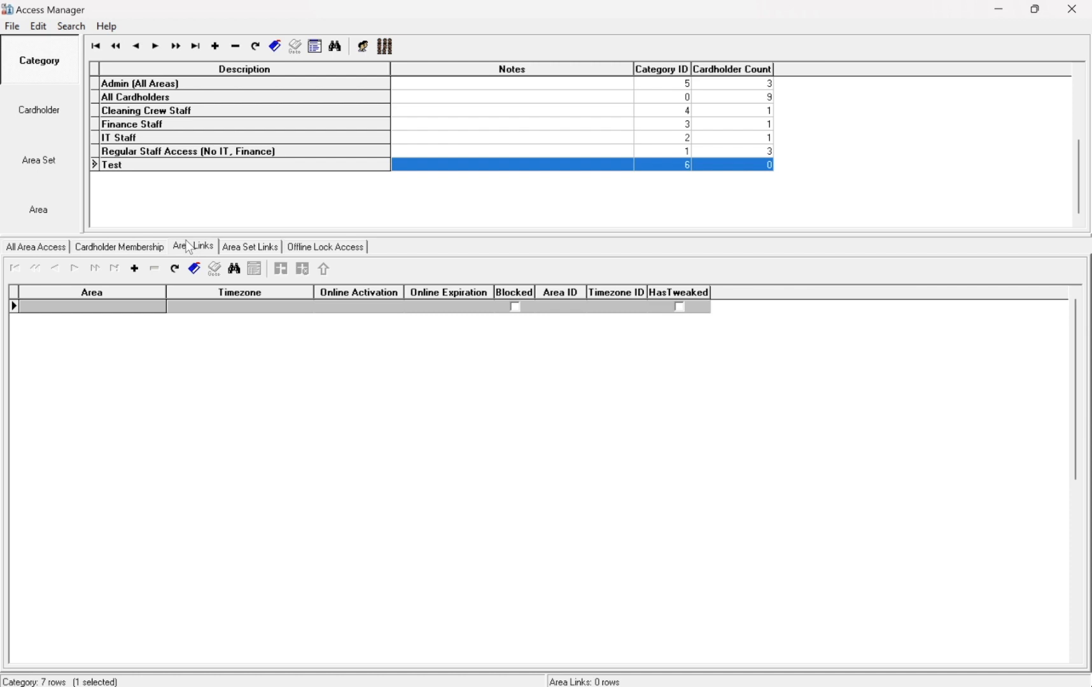
left_click(135, 268)
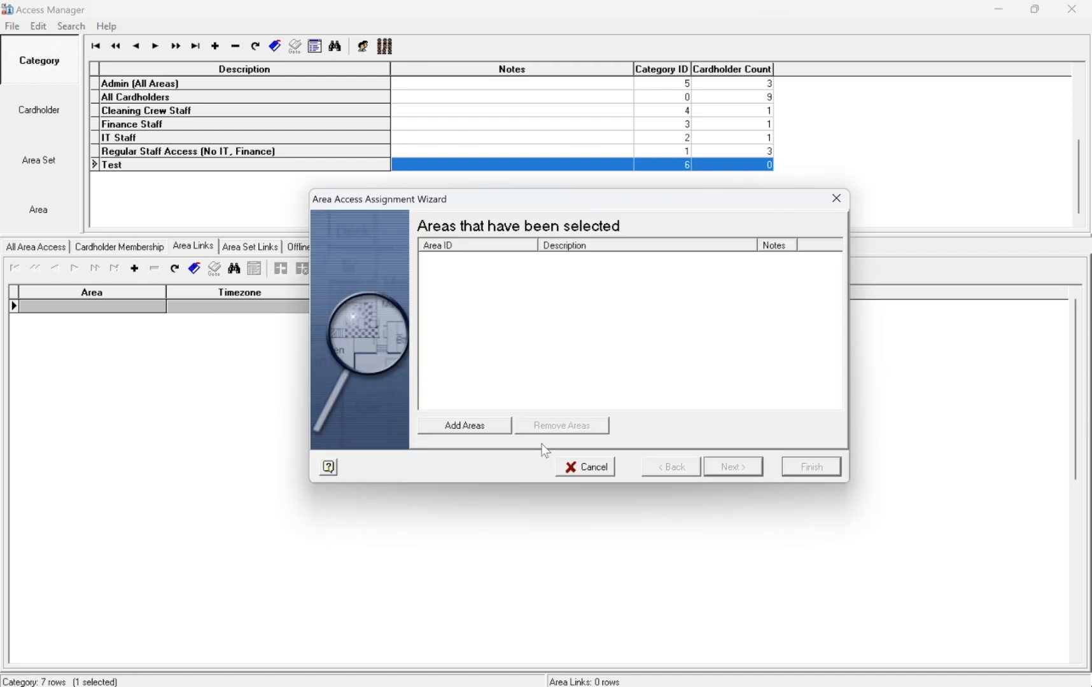
left_click(465, 426)
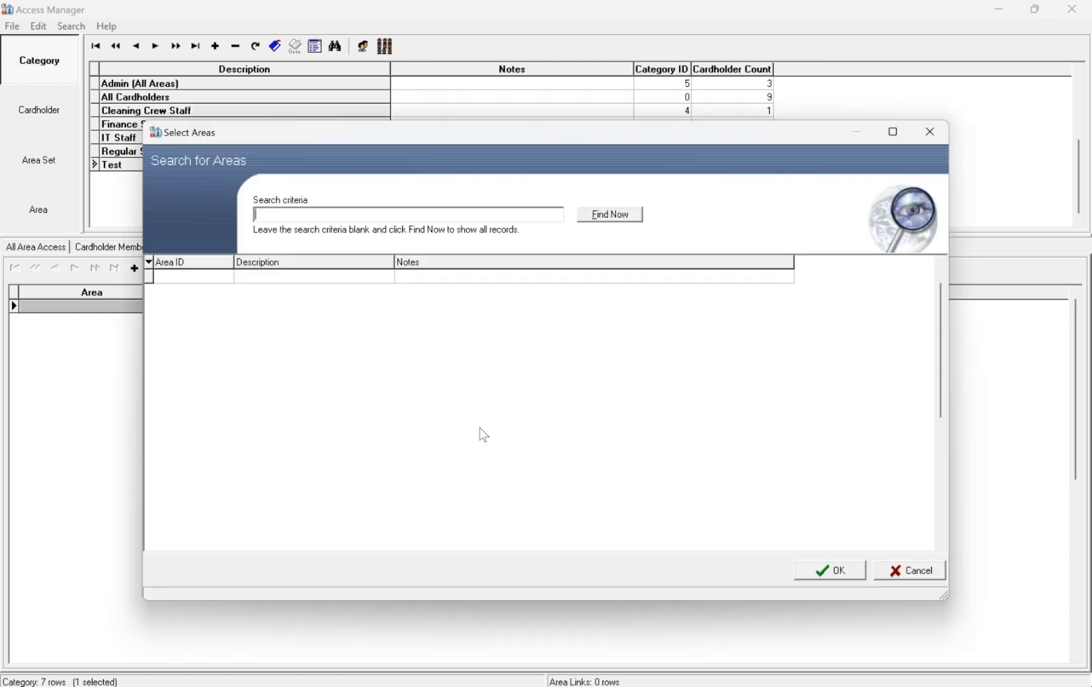
left_click(603, 217)
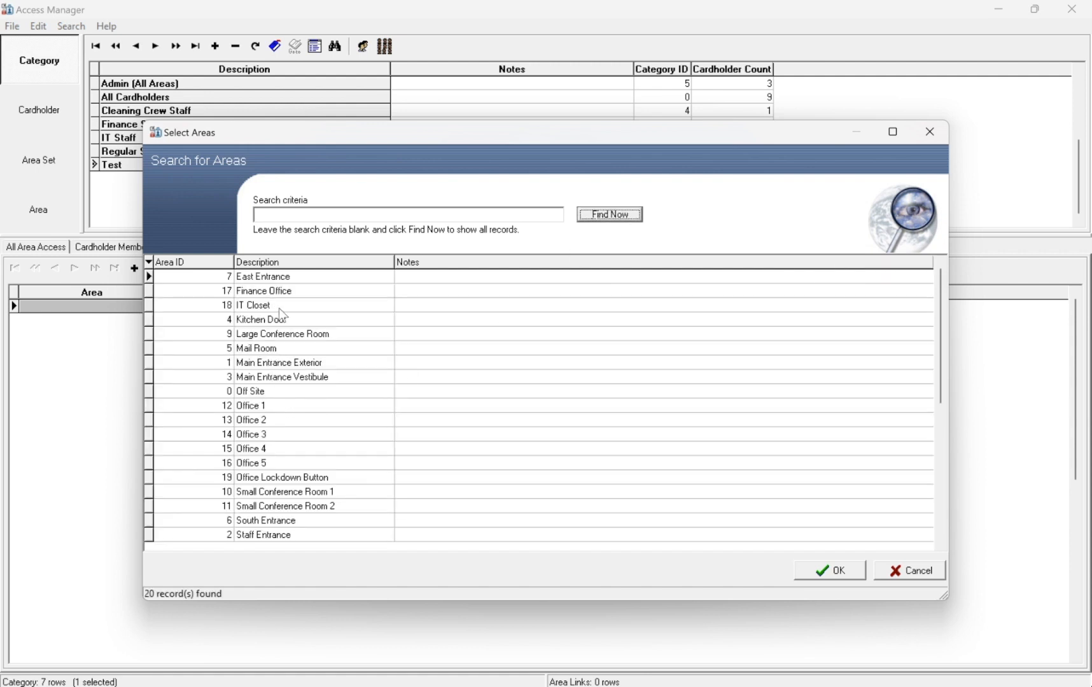
left_click(281, 280)
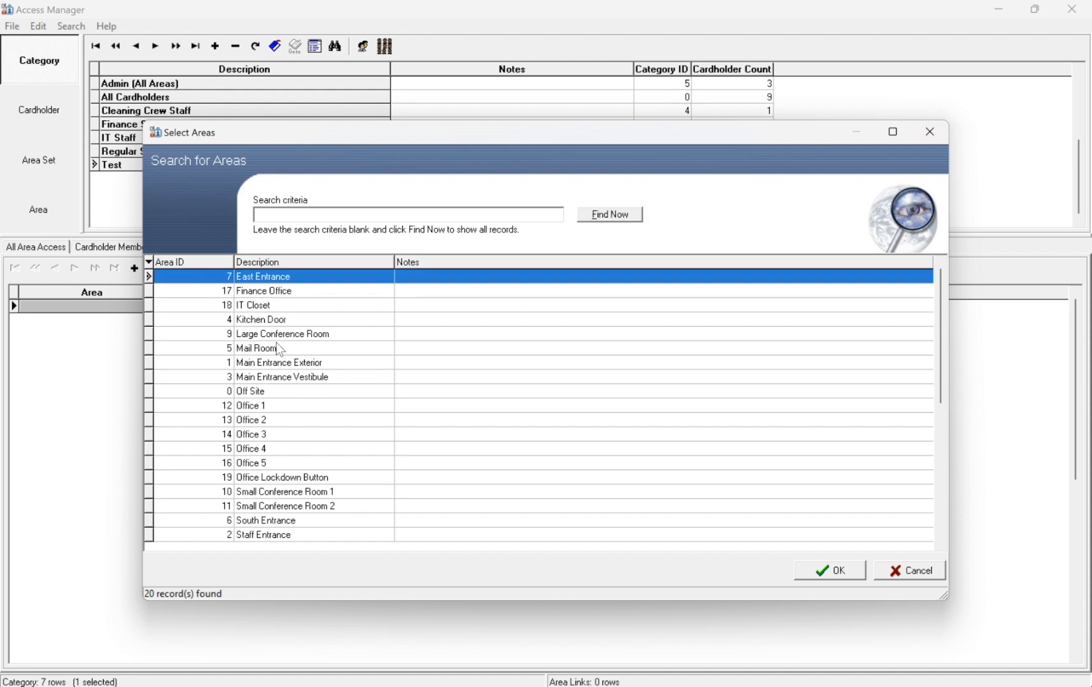
left_click(284, 377, "ctrl")
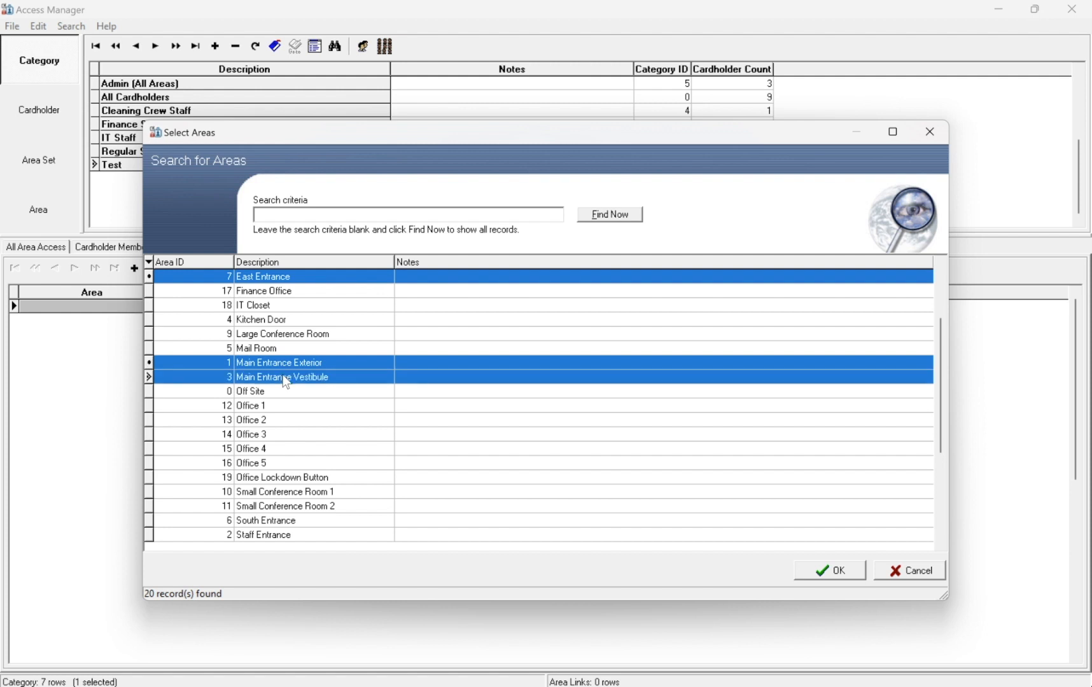
left_click(289, 521, "ctrl")
left_click(287, 536, "ctrl")
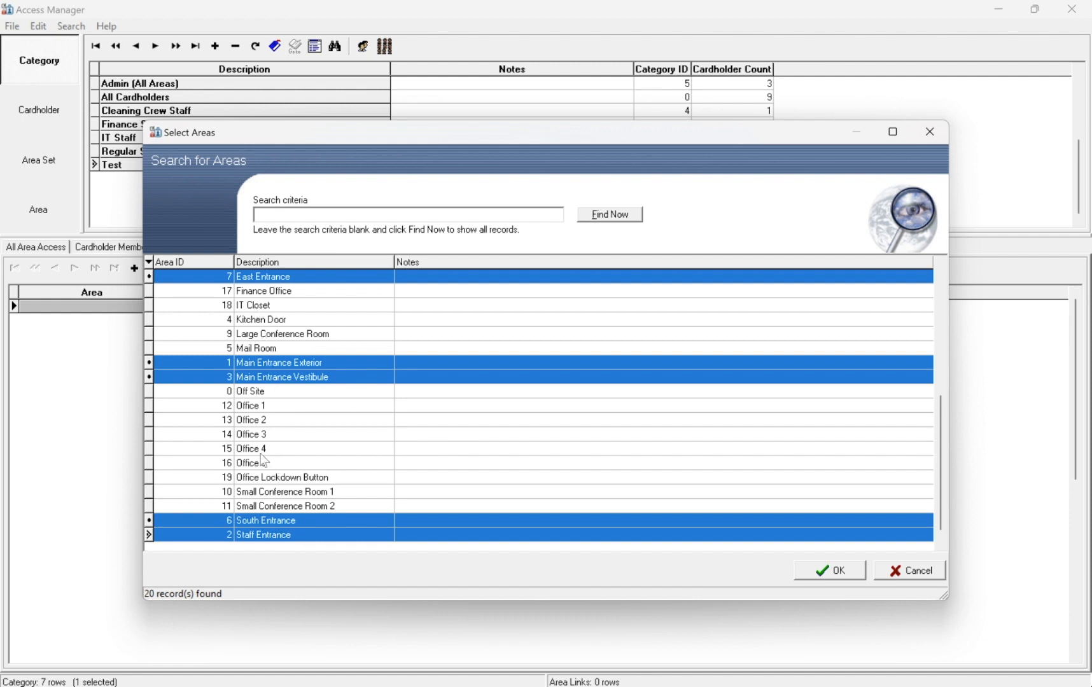
left_click(827, 571)
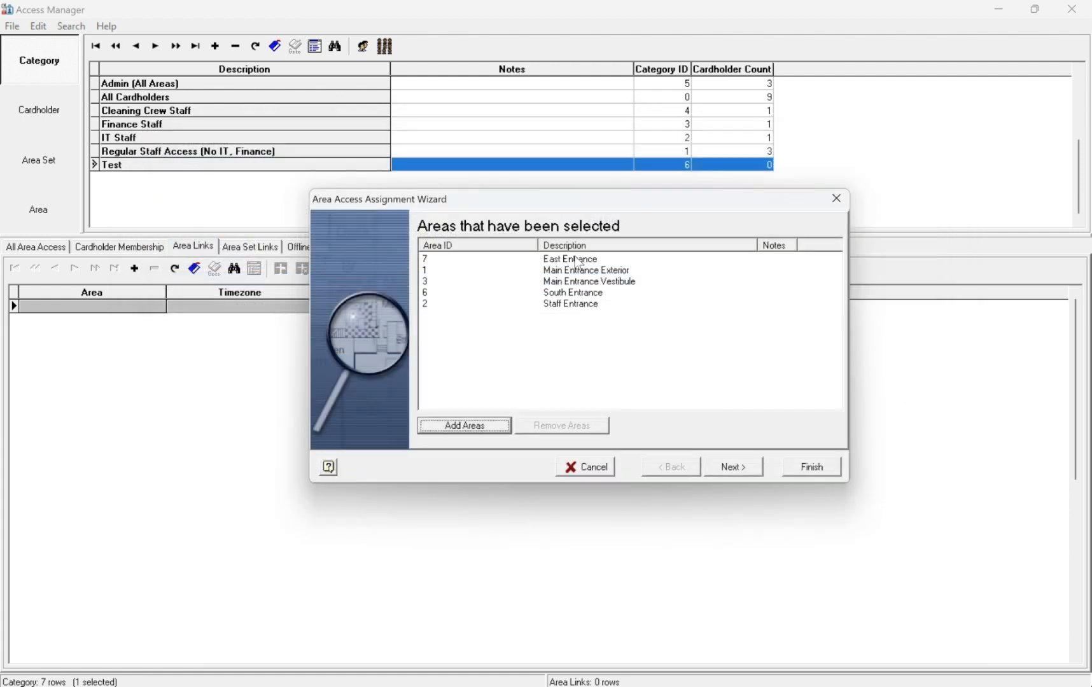
Set the area access timezone to Always and finish linking the chosen areas to the Test category
left_click(736, 468)
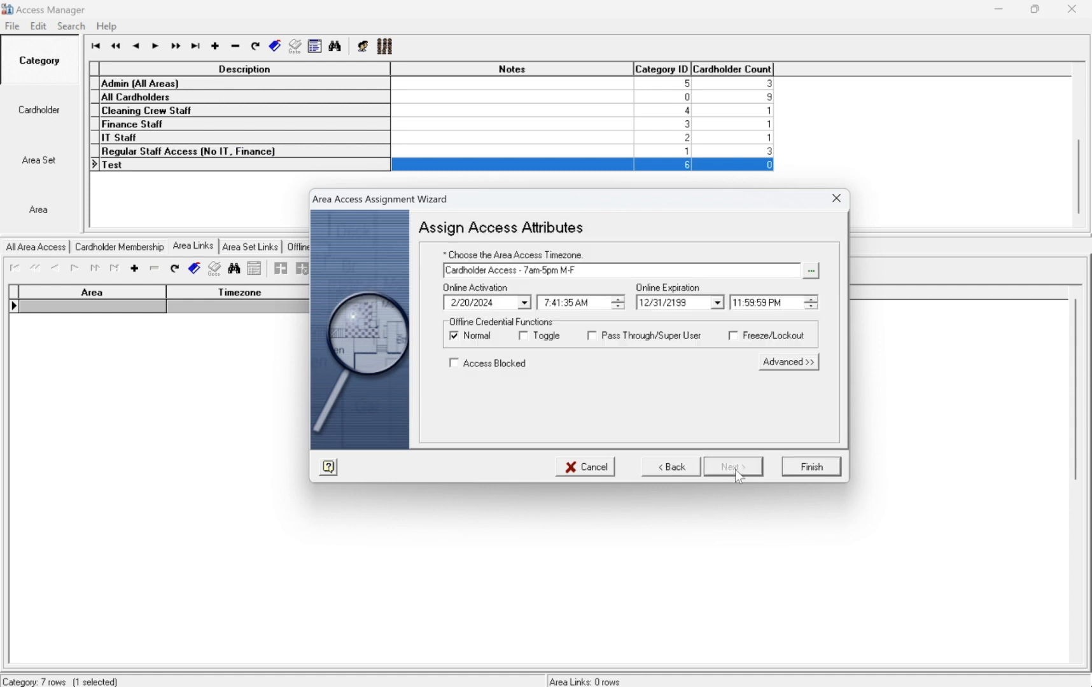
left_click(812, 272)
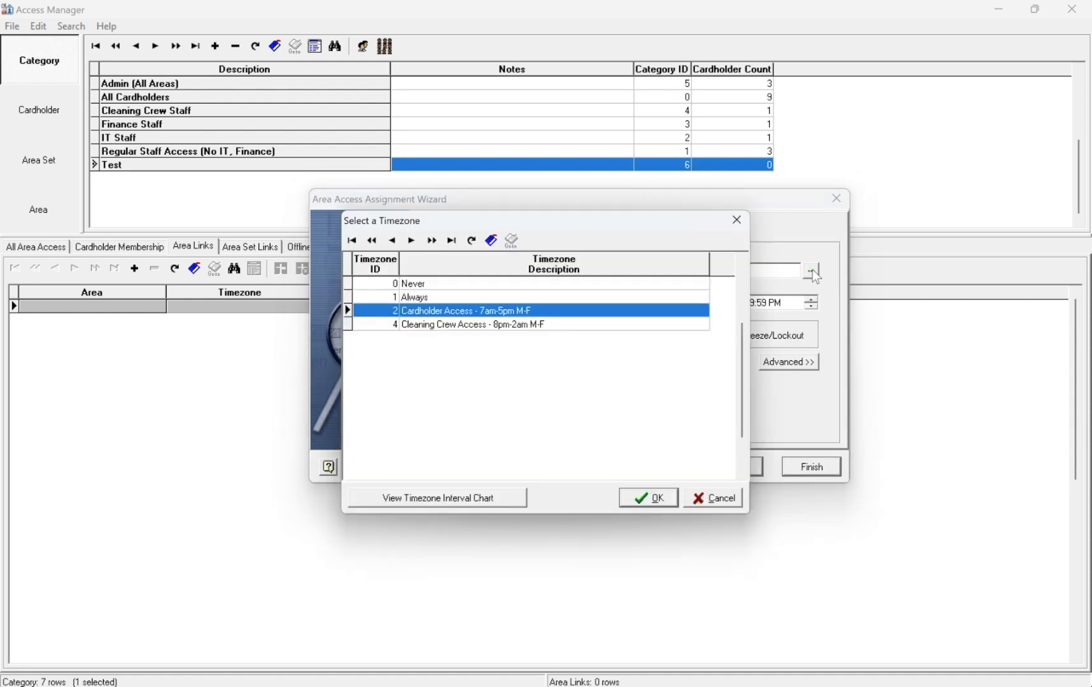
left_click(458, 297)
left_click(649, 498)
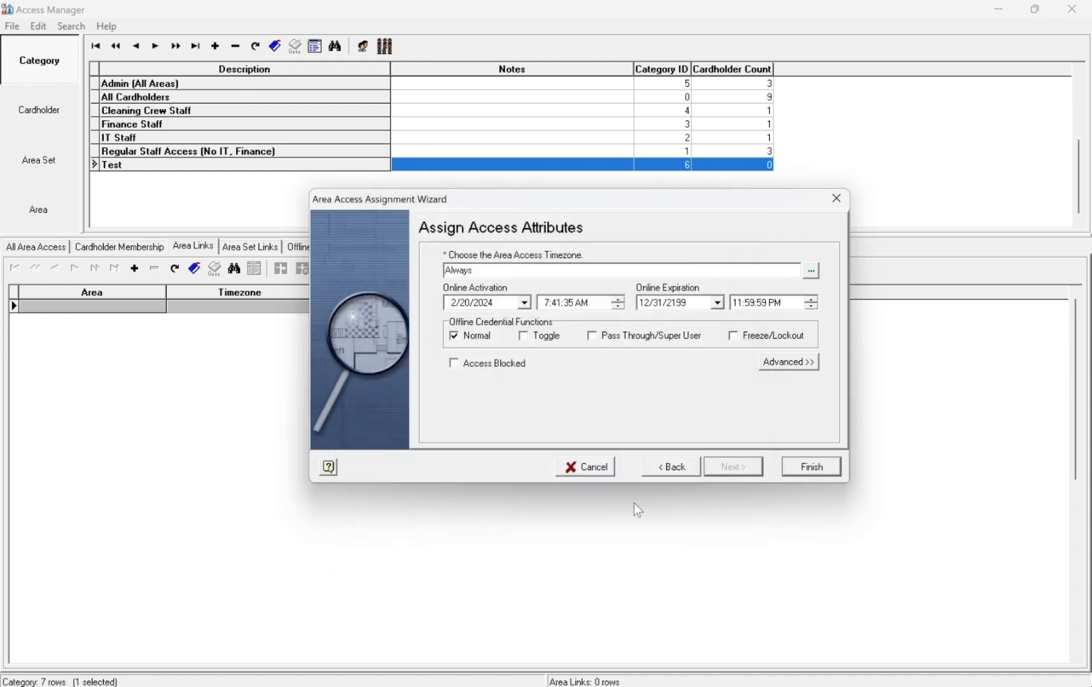
left_click(811, 468)
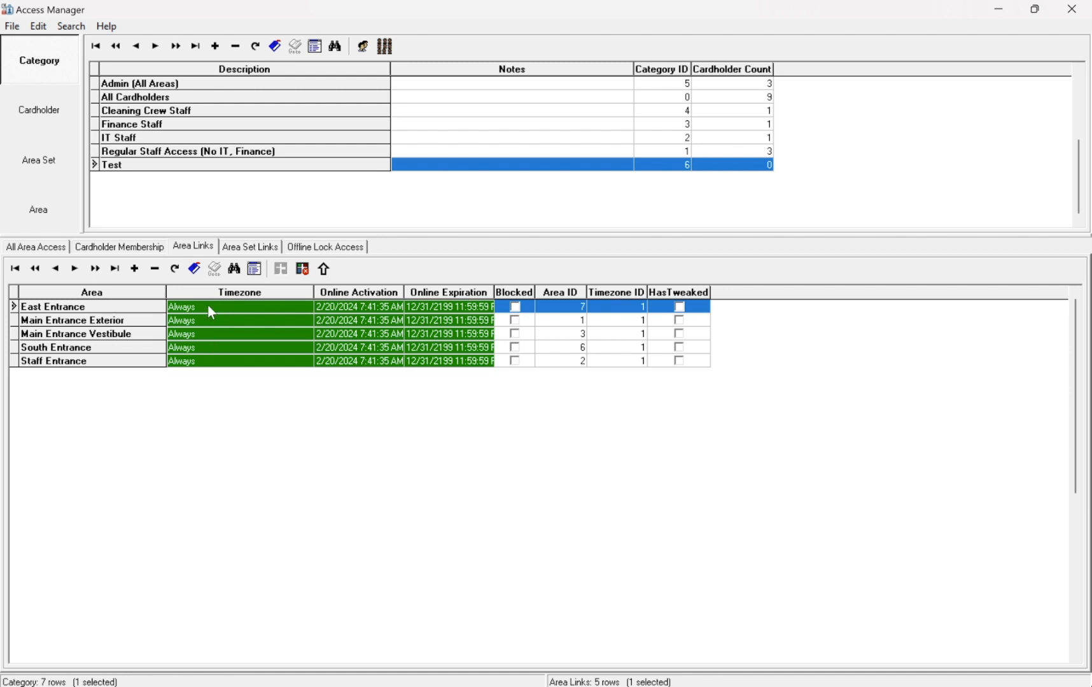
Choose the first listed cardholder plus Security 1, Security 2 and Test as new members for the Test category
left_click(143, 249)
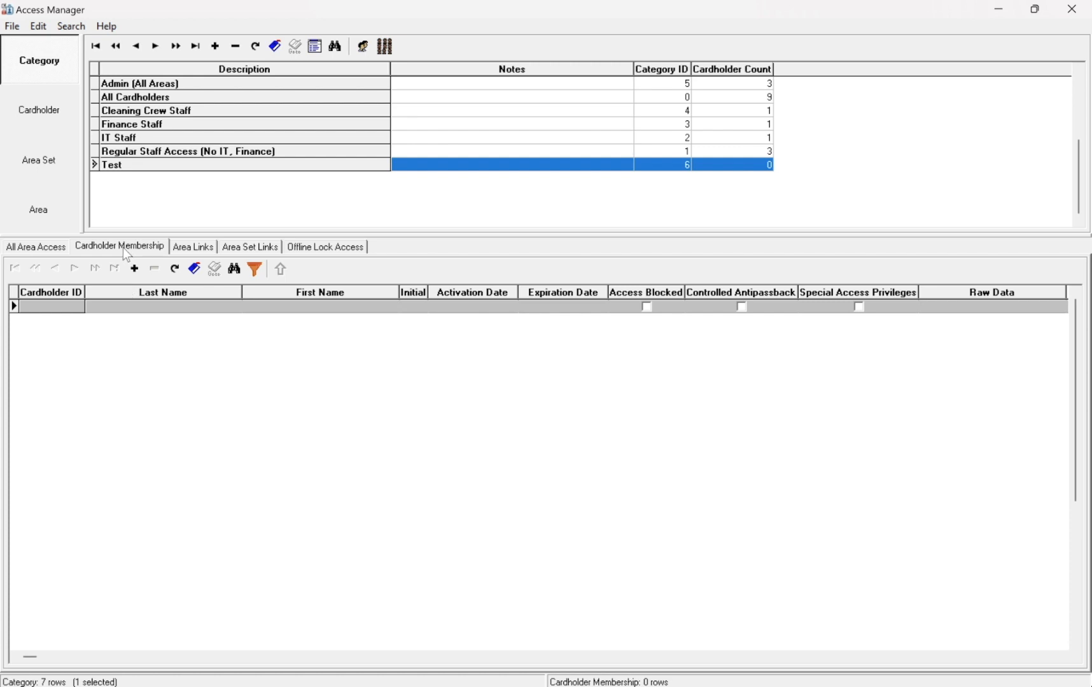
left_click(133, 271)
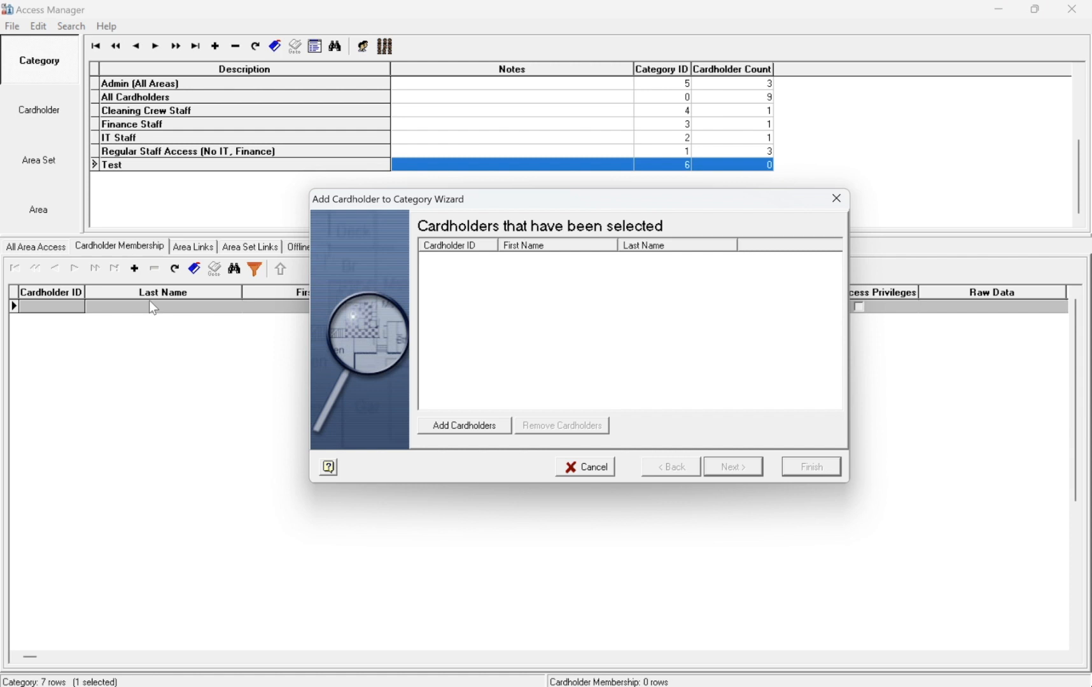
left_click(476, 428)
left_click(614, 216)
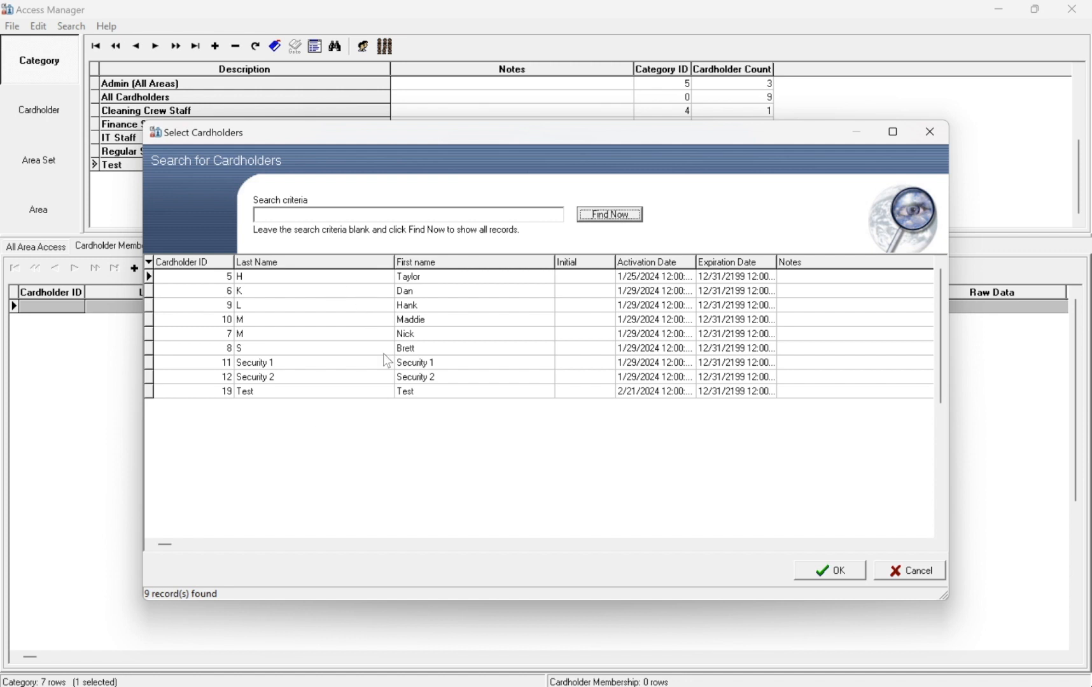
left_click(421, 375)
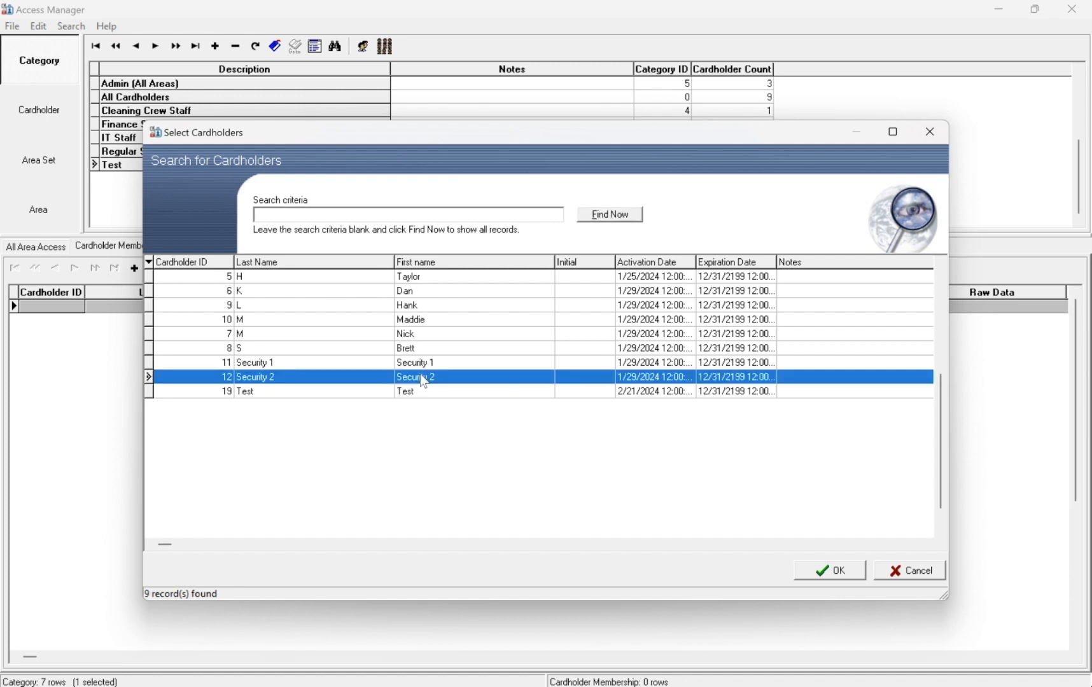
left_click(423, 364, "ctrl")
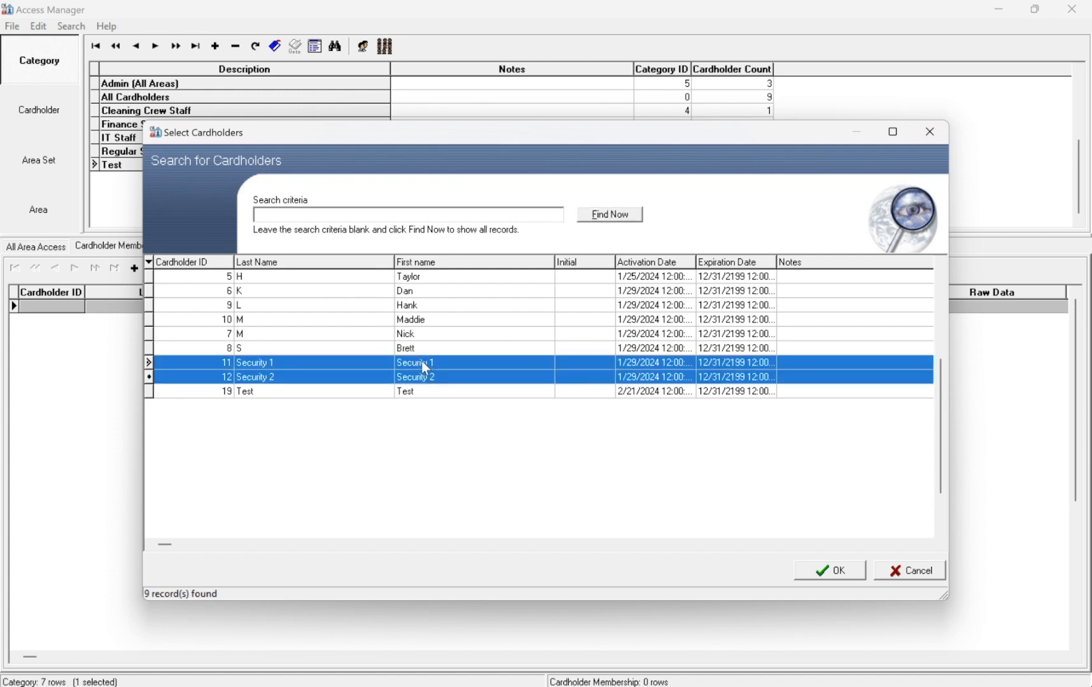
left_click(421, 277, "ctrl")
left_click(409, 391, "ctrl")
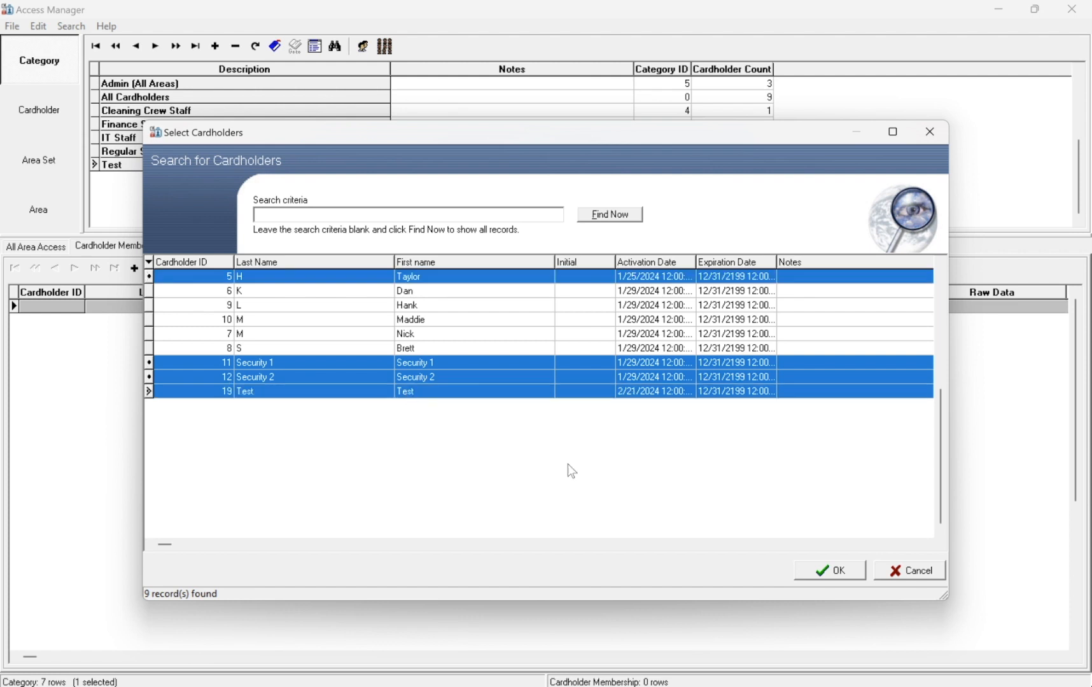
left_click(843, 570)
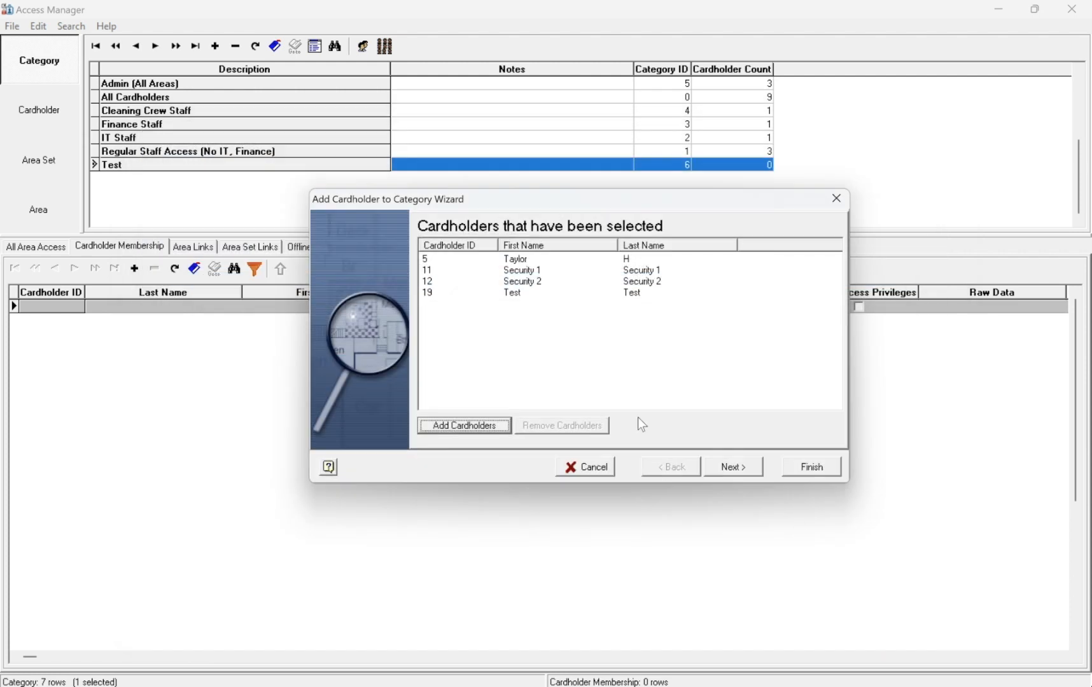
Finish assigning the chosen cardholders to the Test category, and check its area links and cardholder membership
left_click(734, 468)
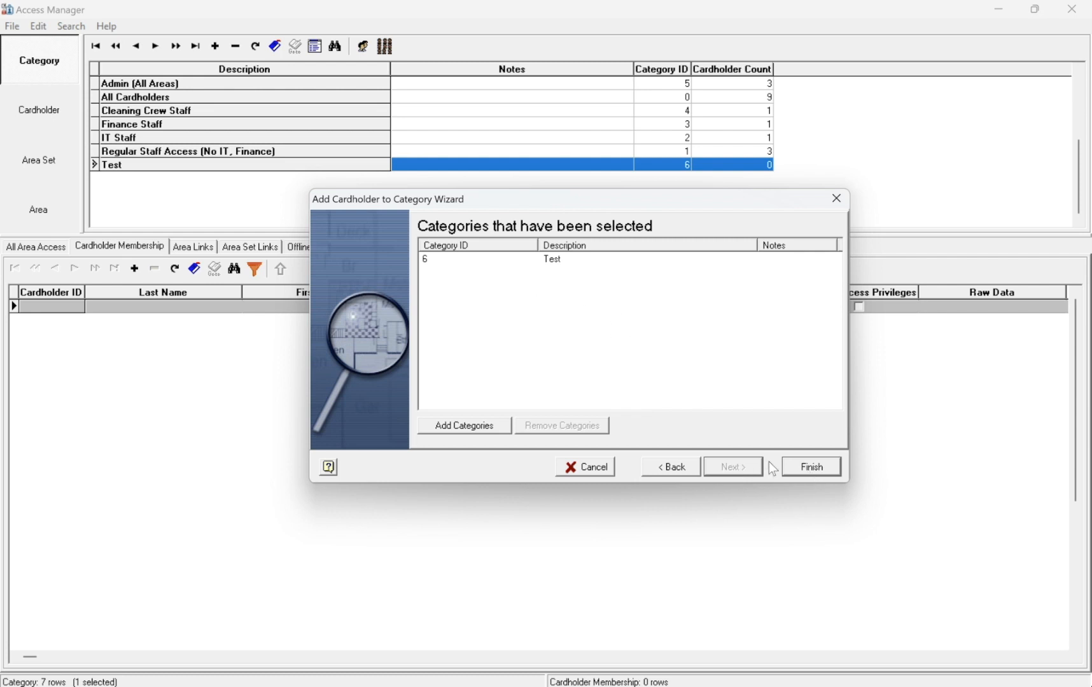
left_click(812, 468)
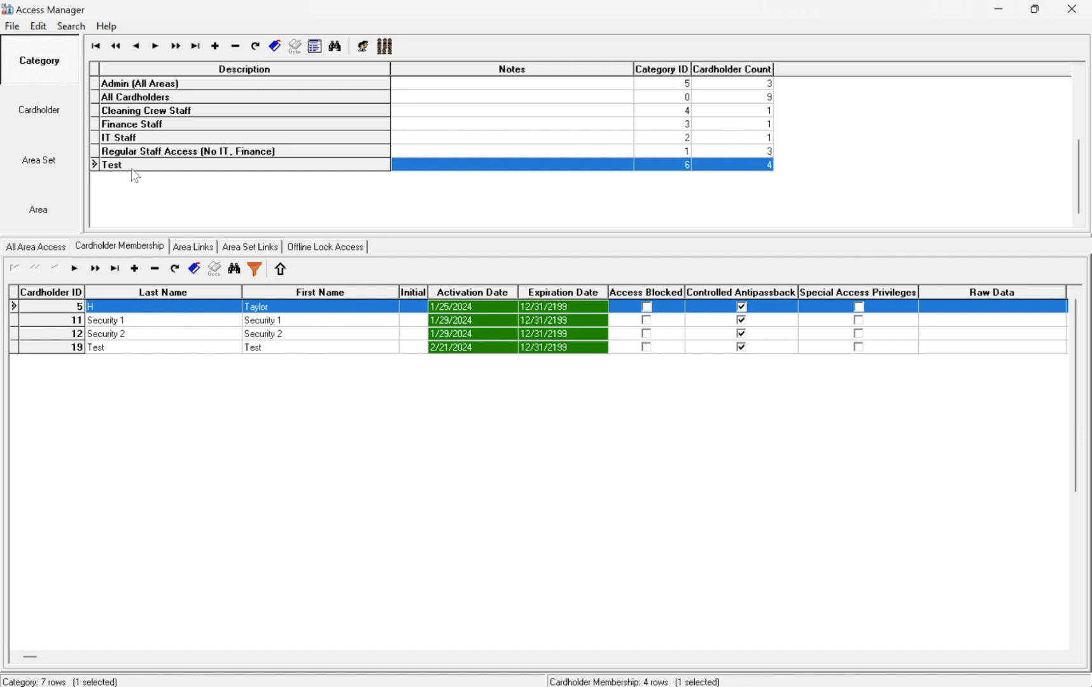
left_click(203, 249)
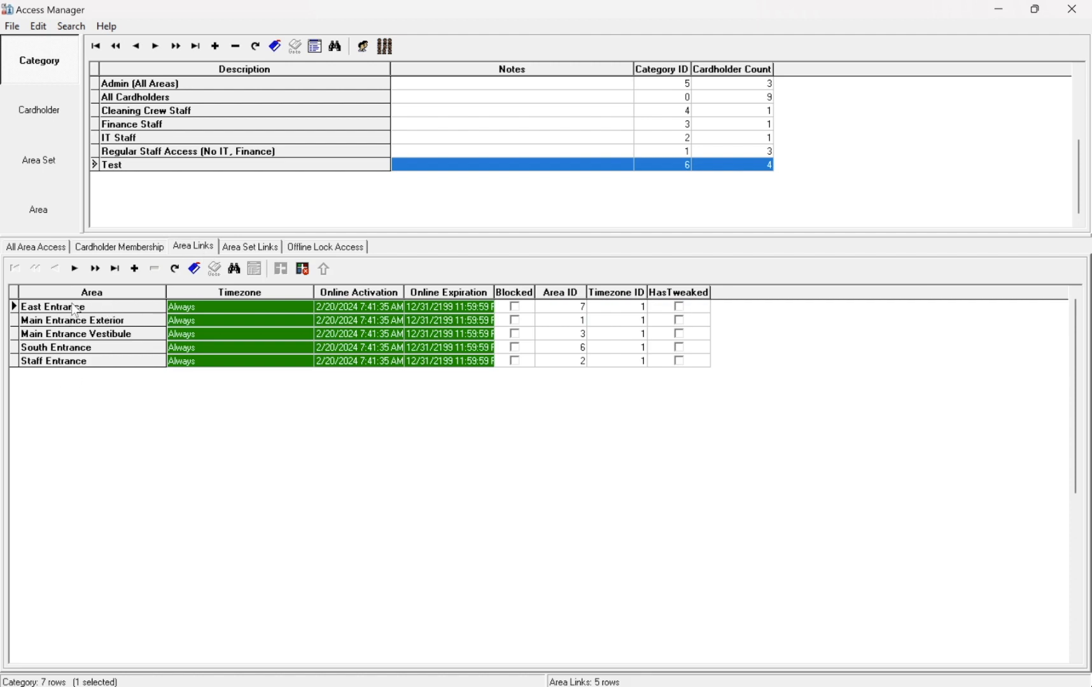
left_click(92, 248)
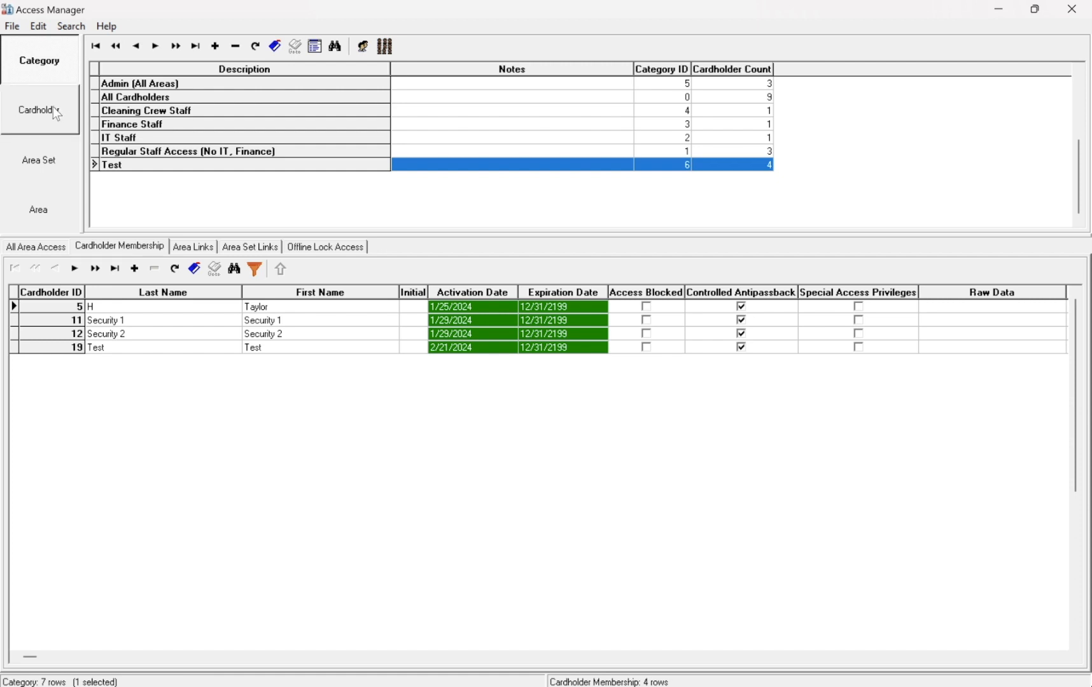
Create and save a new area set with the description Test Area Set
left_click(51, 164)
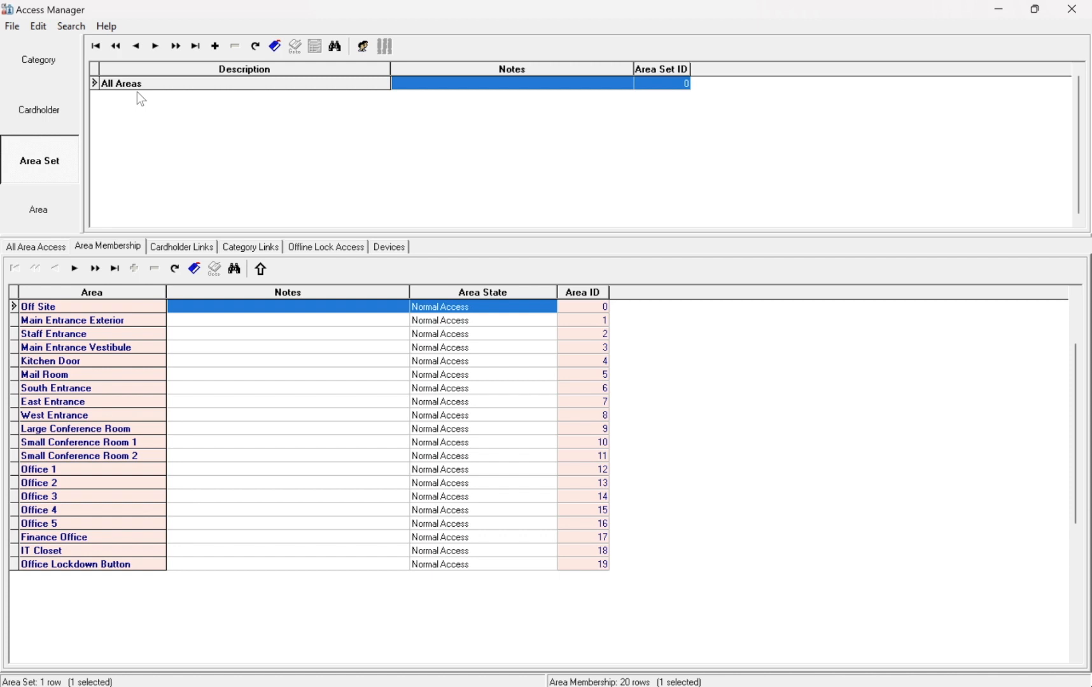
left_click(215, 50)
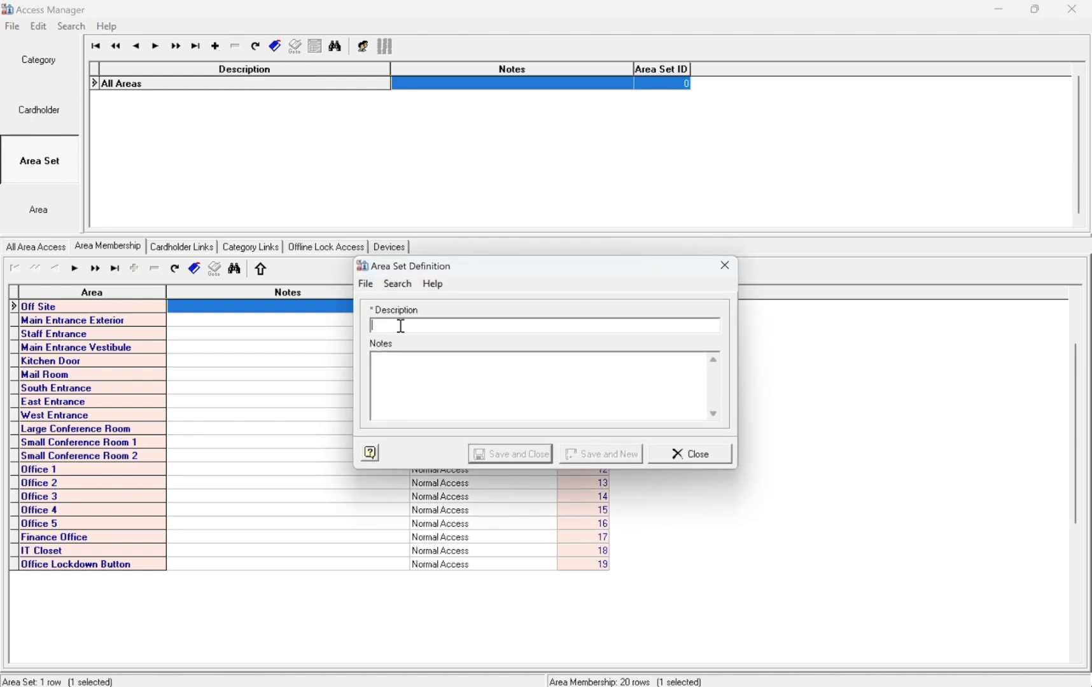
type("Test")
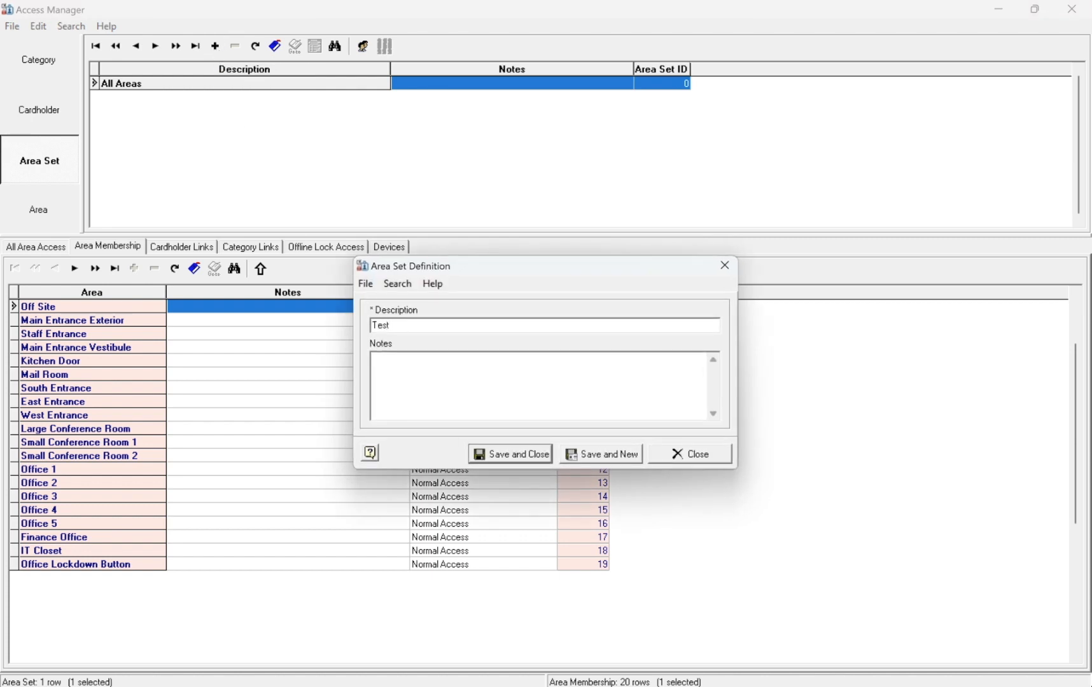
type(" Area Set")
left_click(530, 456)
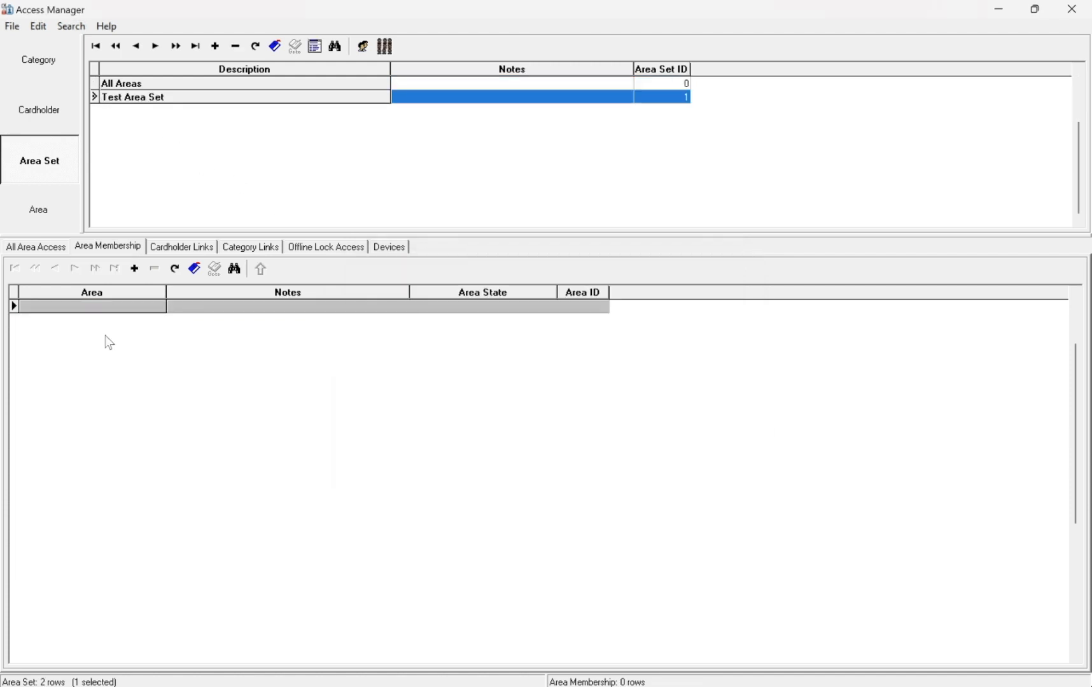
Add the areas Office 1 through Office 5 as members of the Test Area Set
left_click(135, 269)
left_click(478, 432)
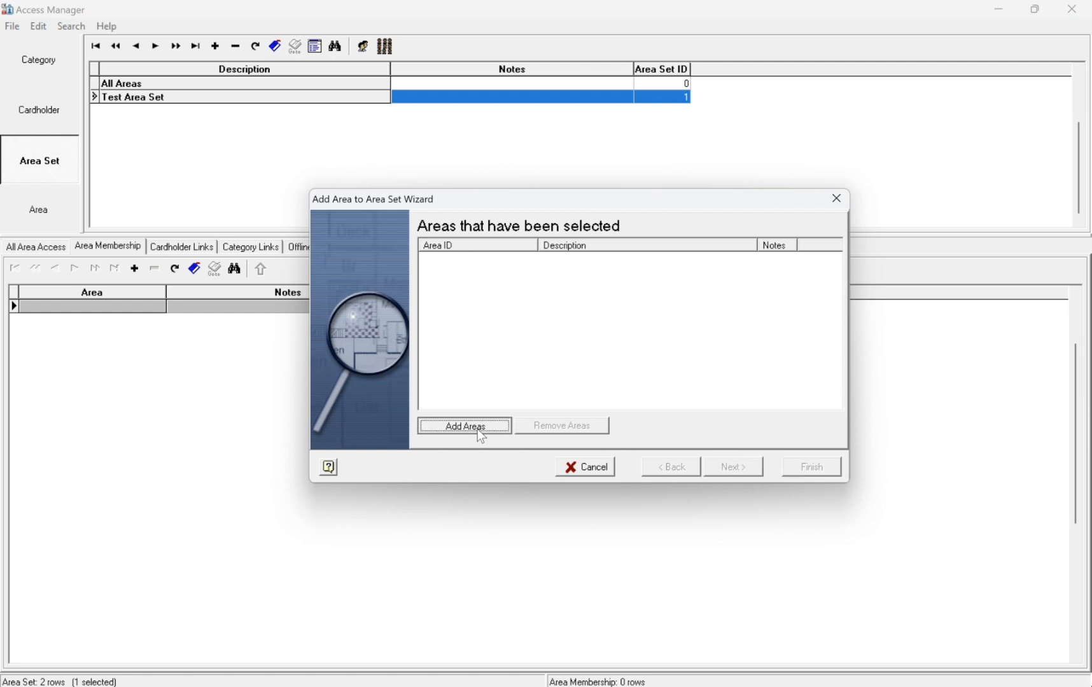
left_click(600, 215)
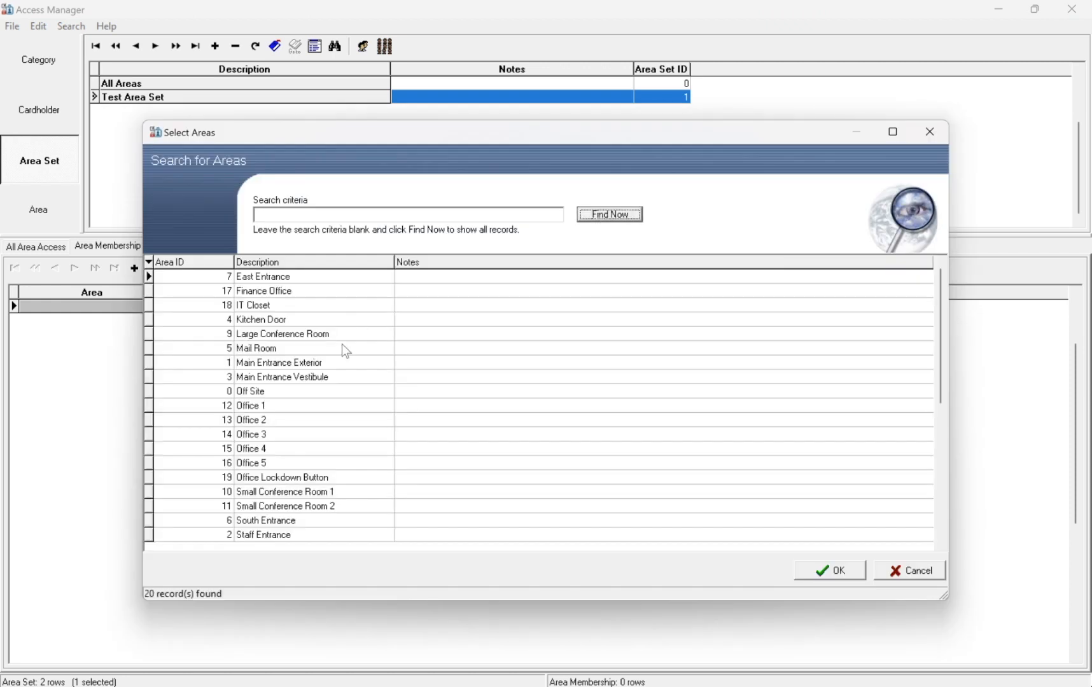
left_click(277, 408)
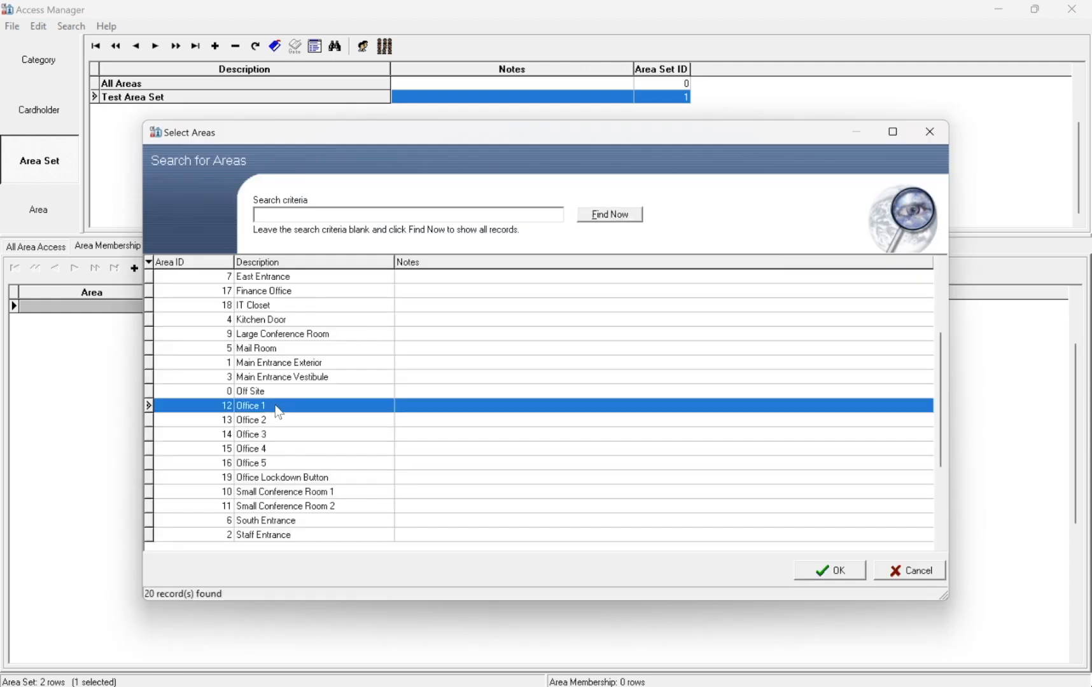
left_click(272, 464, "shift")
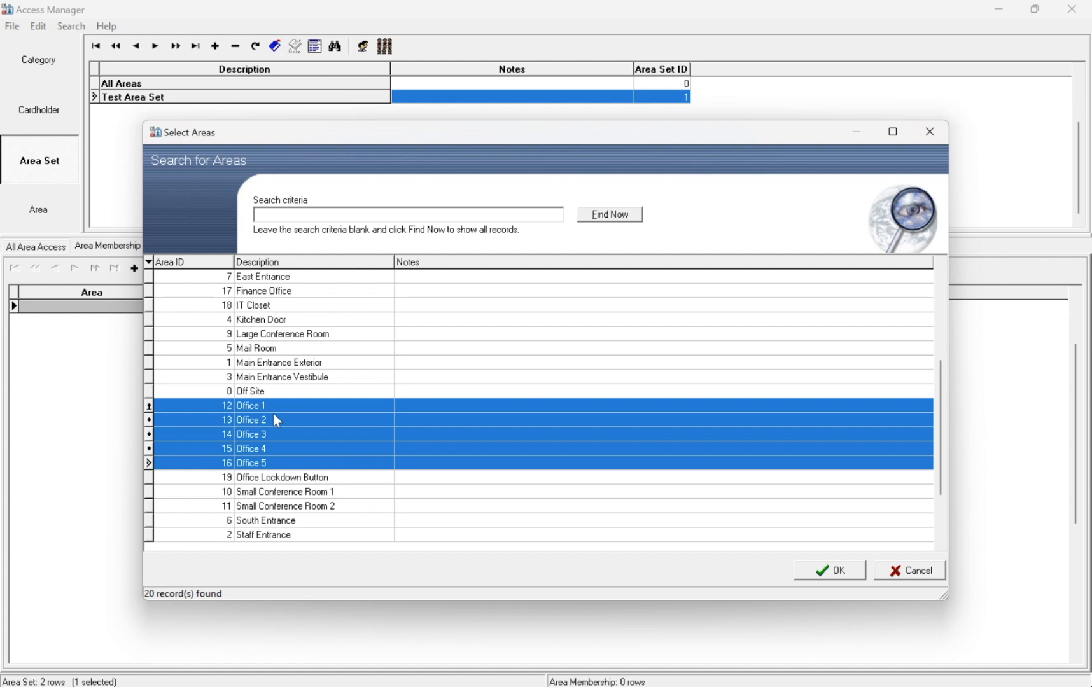
left_click(829, 571)
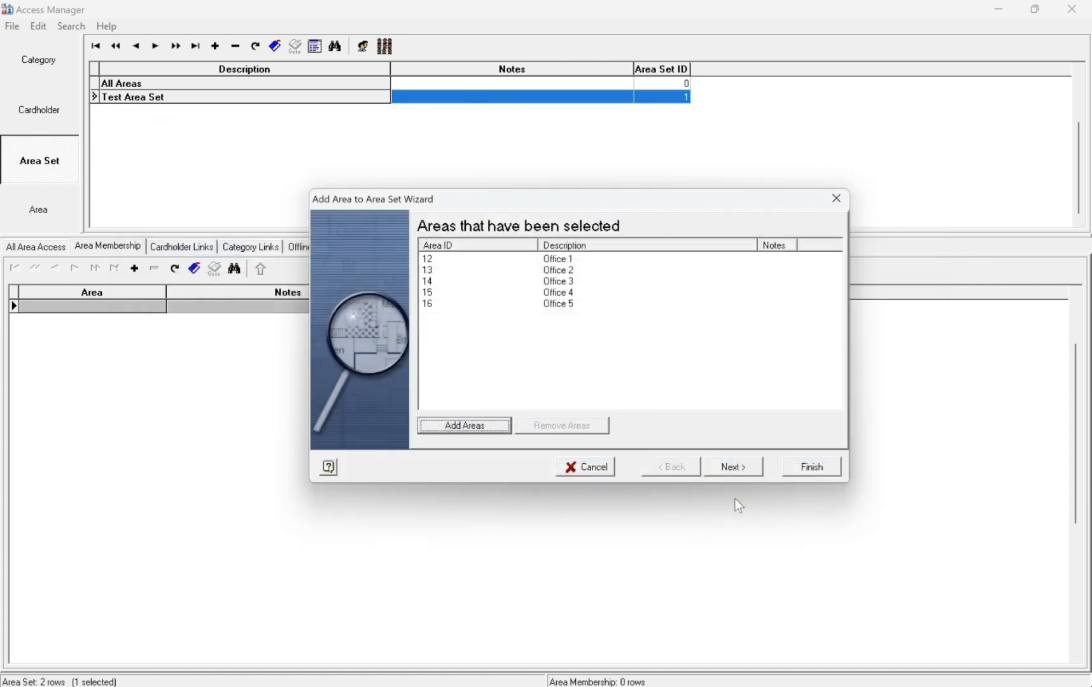
left_click(733, 467)
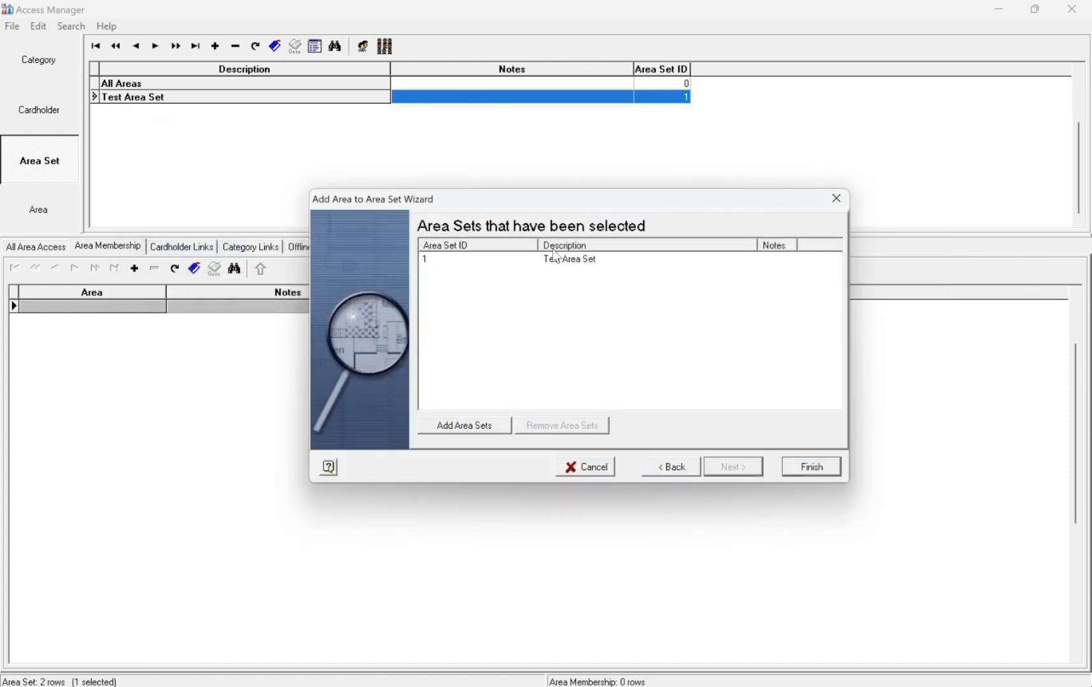
left_click(831, 467)
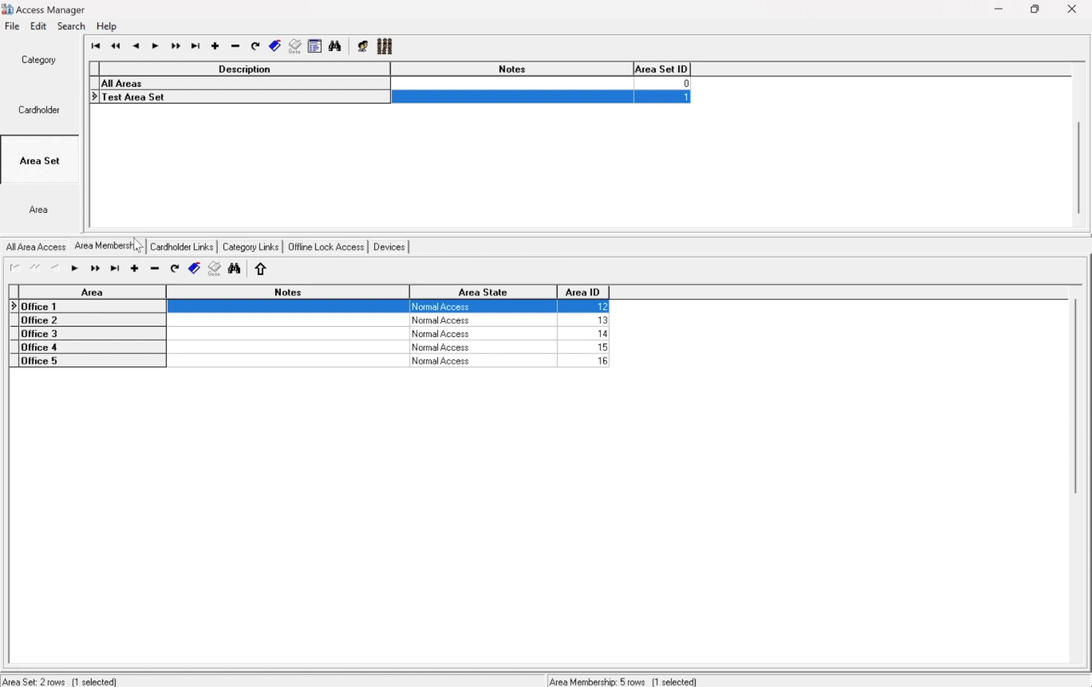
Start a new area set link for the Test category and choose Test Area Set as the set to link
left_click(70, 68)
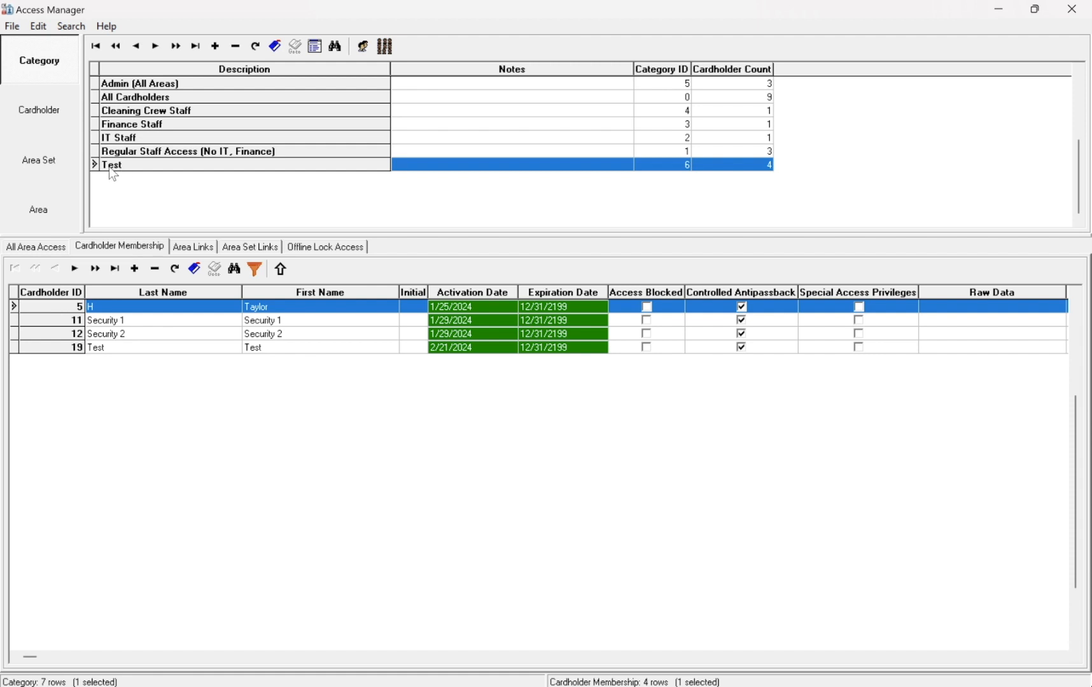
left_click(199, 249)
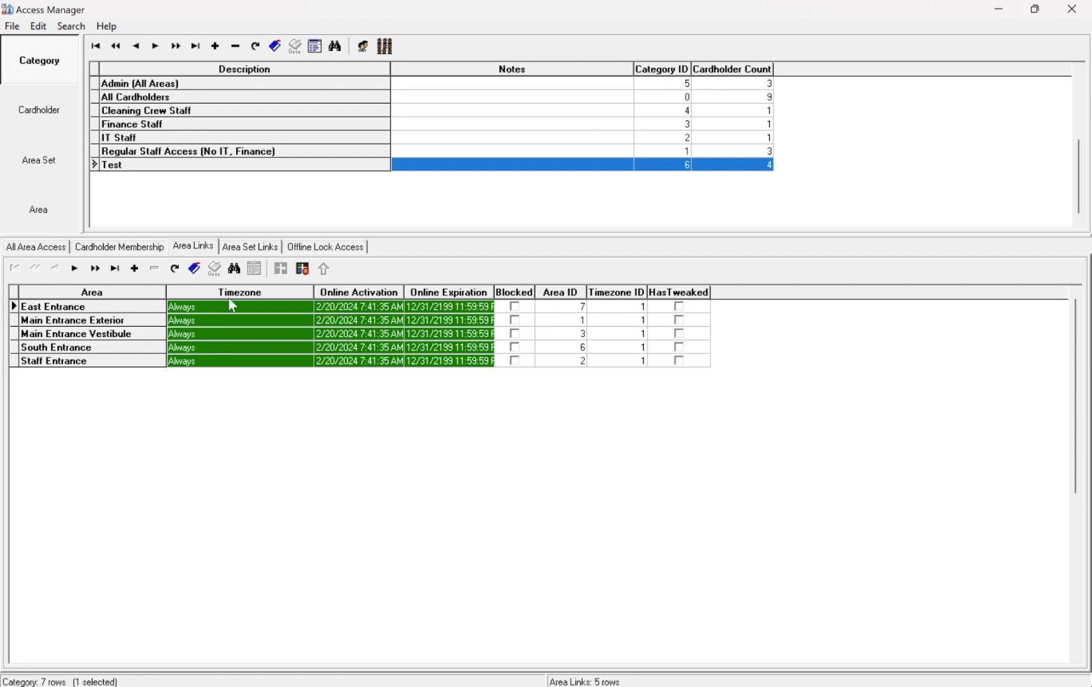
left_click(252, 248)
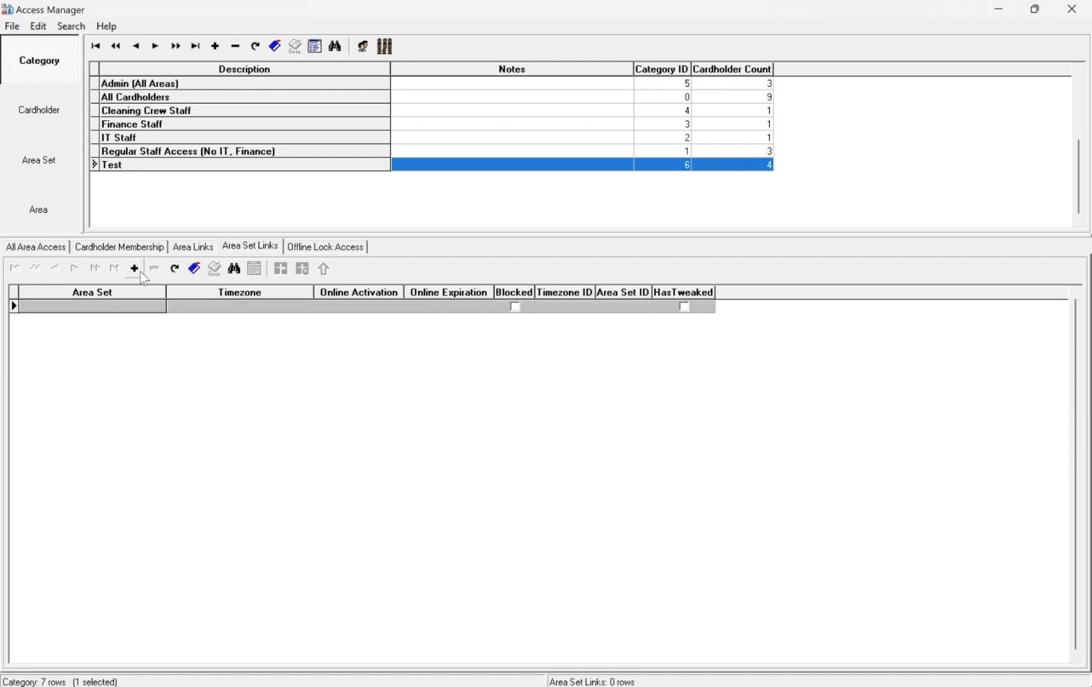
left_click(139, 270)
left_click(468, 426)
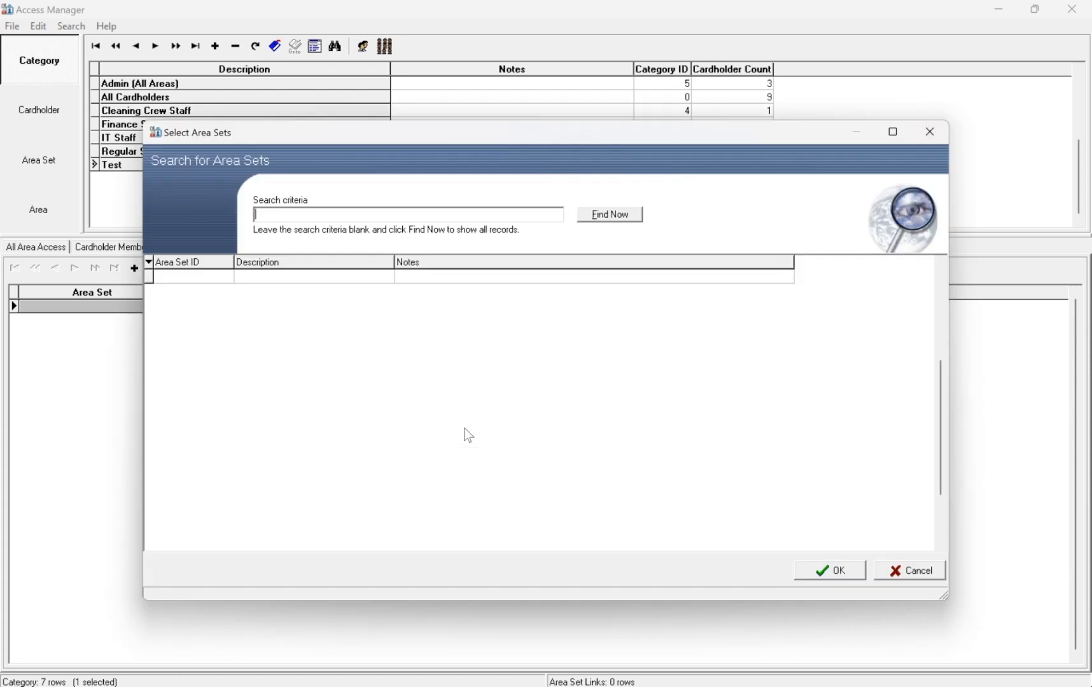
left_click(606, 216)
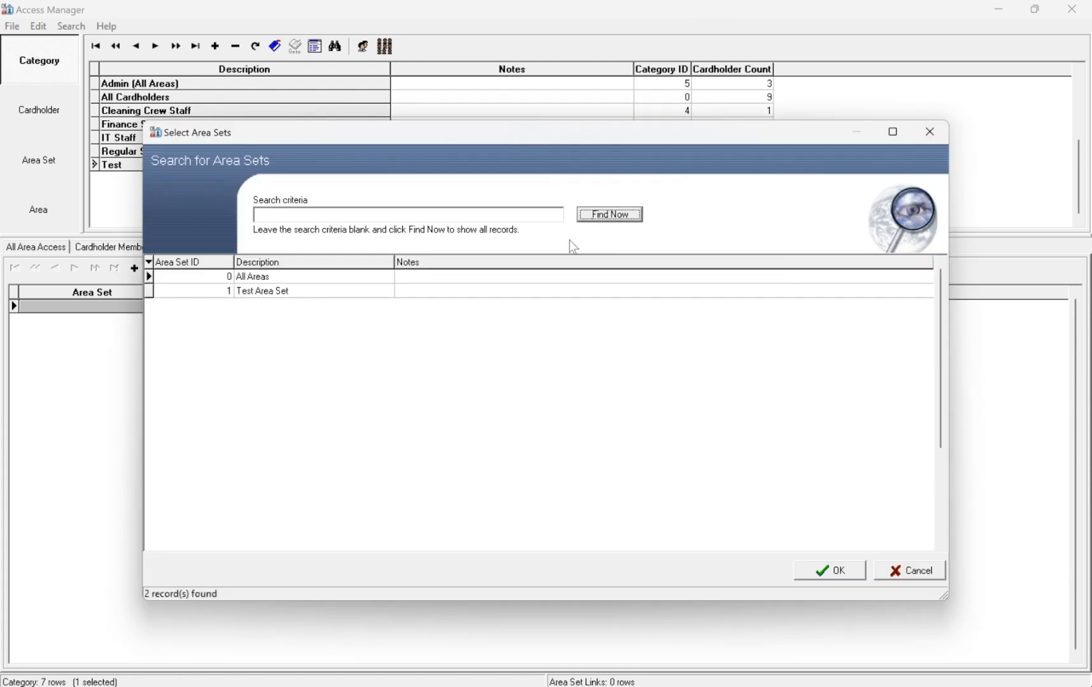
left_click(291, 290)
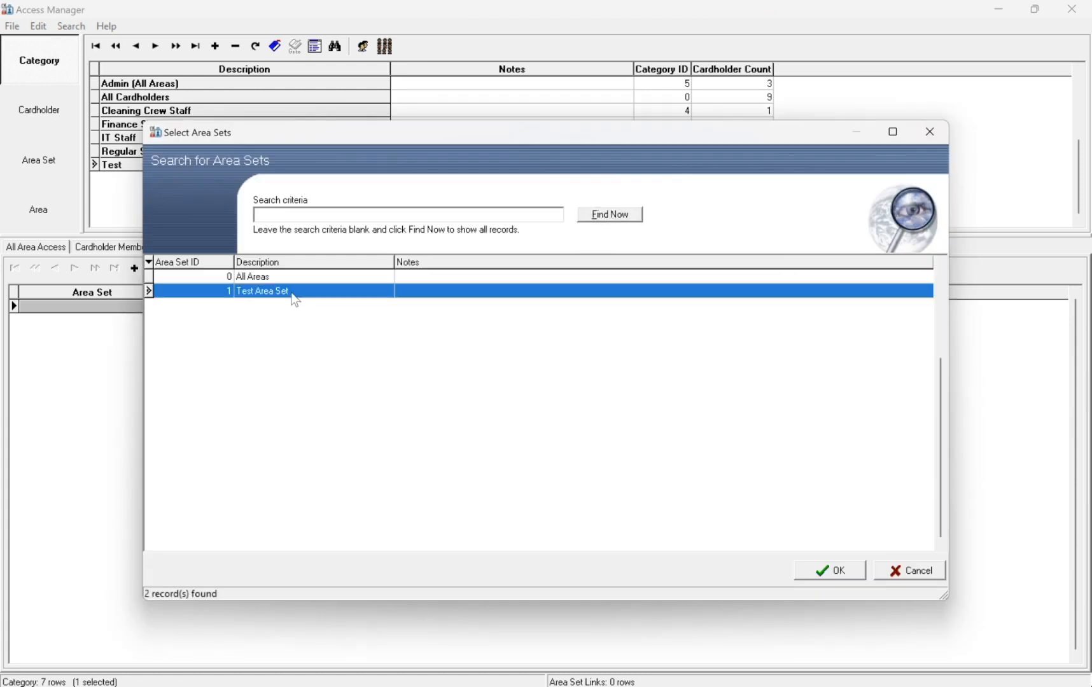
left_click(829, 573)
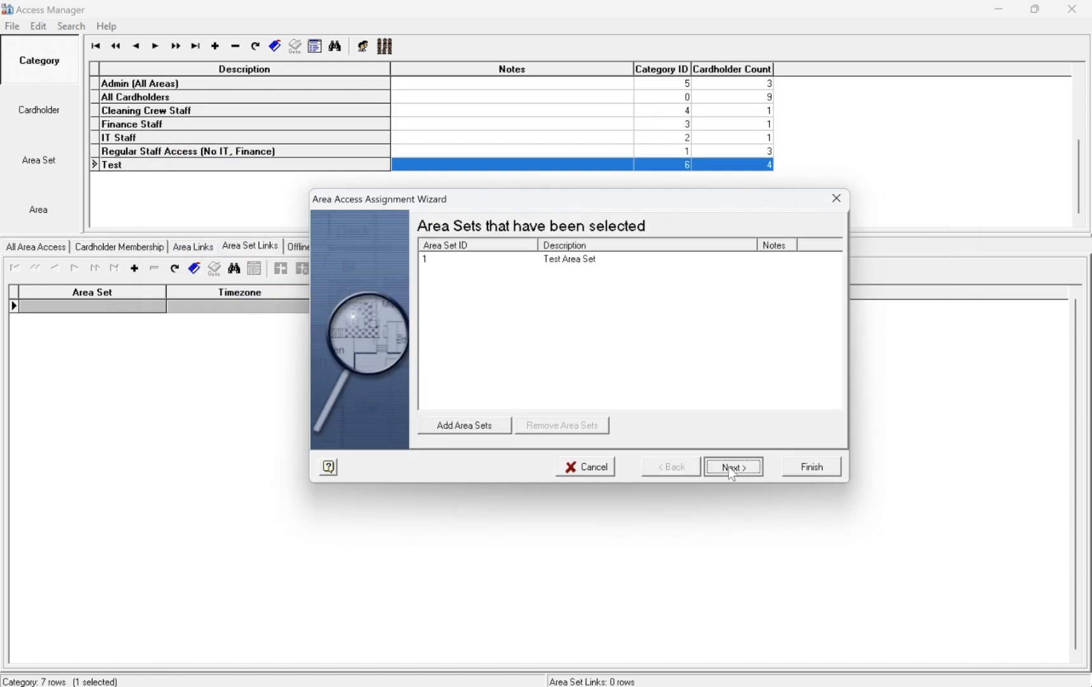
Set the area access timezone to Cardholder Access - 7am-5pm M-F and finish linking the area set to the Test category
left_click(732, 469)
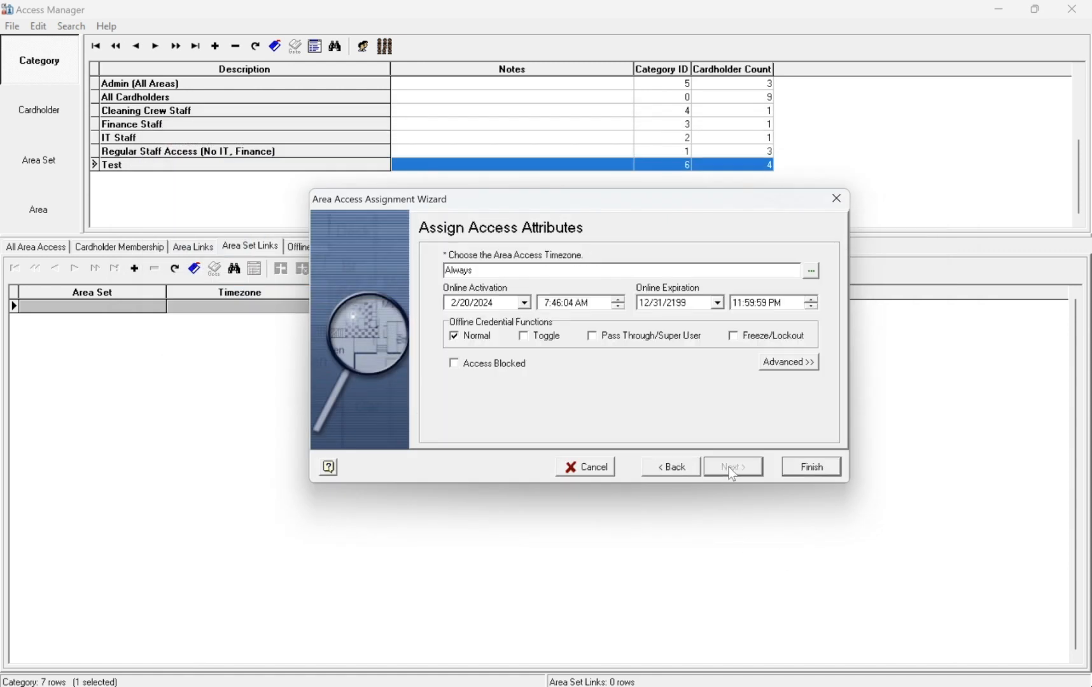
left_click(811, 271)
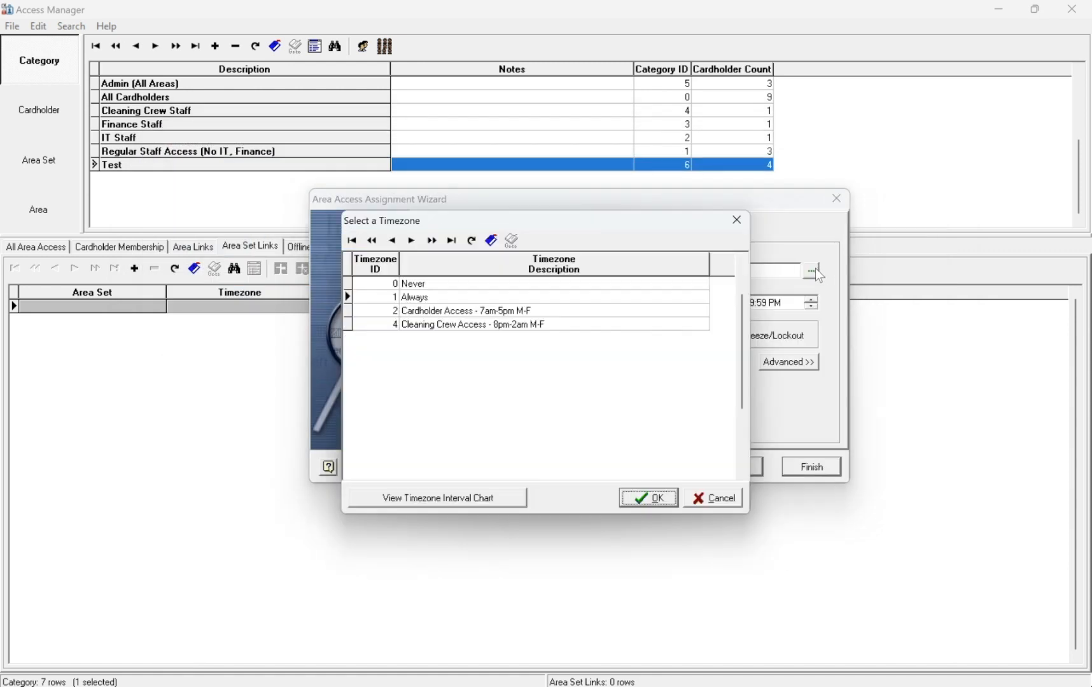
left_click(500, 312)
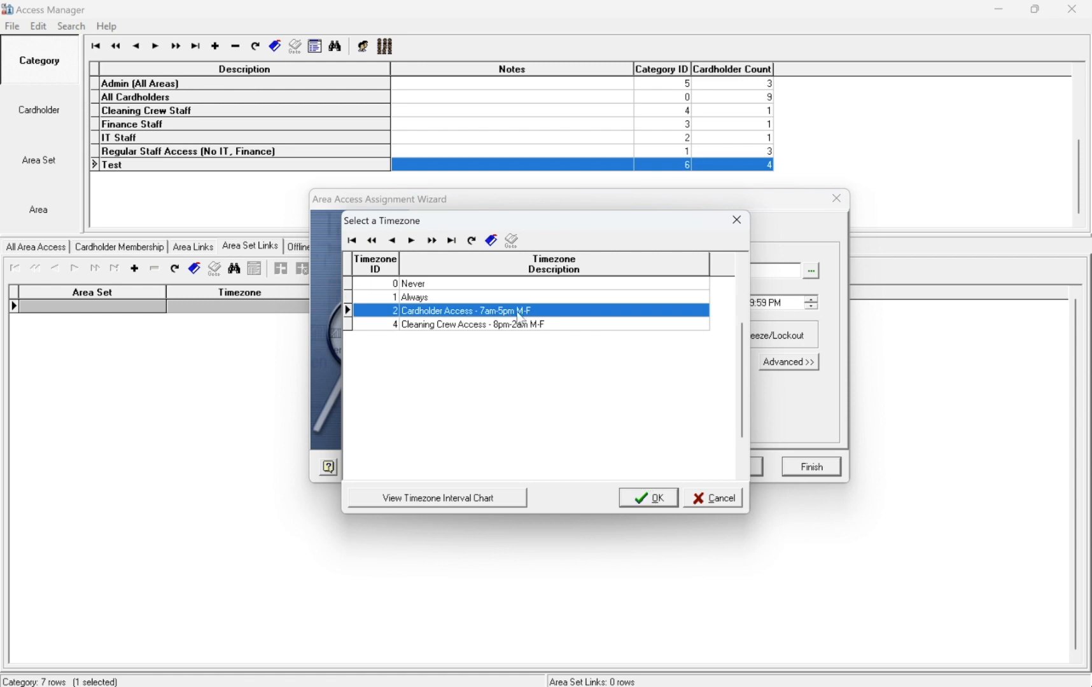
left_click(647, 501)
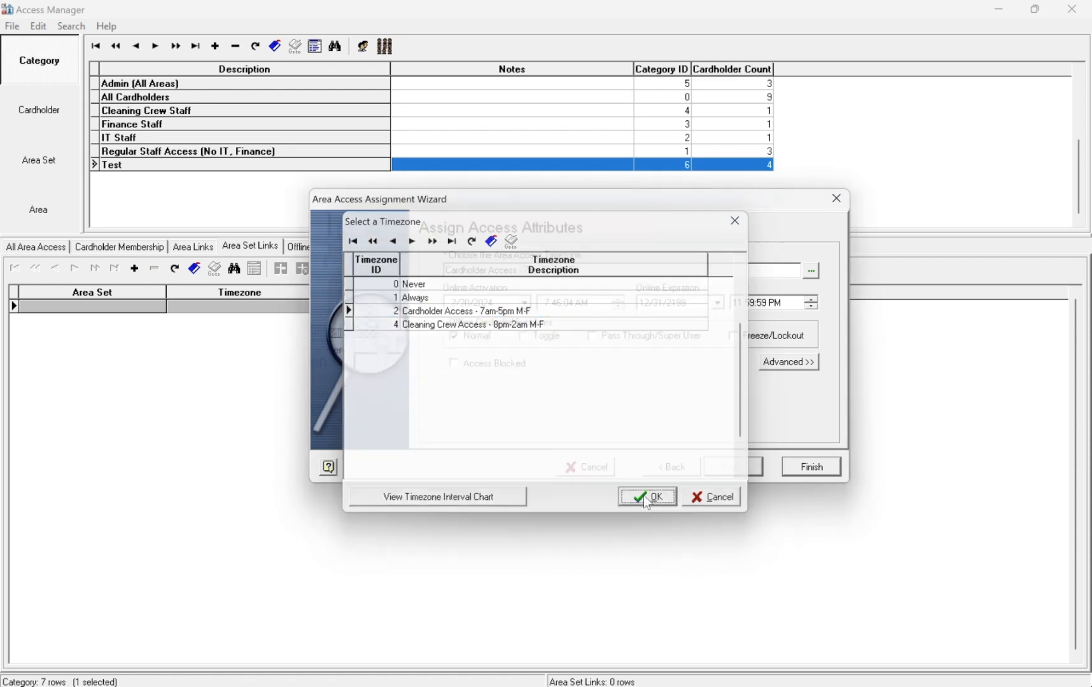
left_click(802, 472)
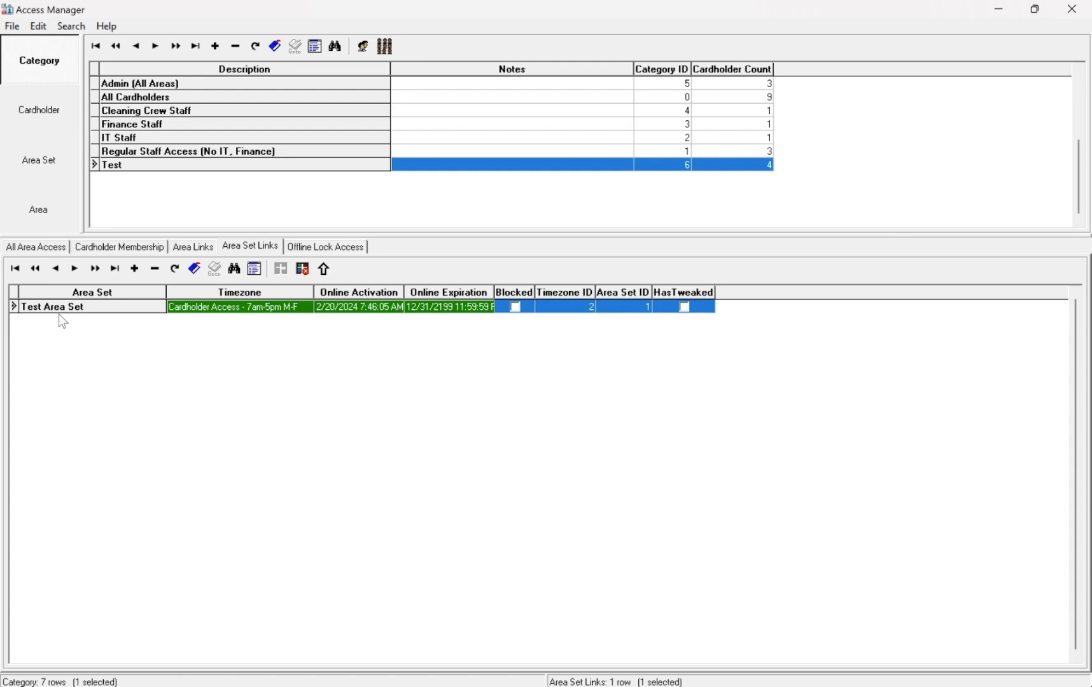
Review the Test category's area links, cardholder membership and all area access, comparing the access sources for East Entrance and Office 1
left_click(193, 249)
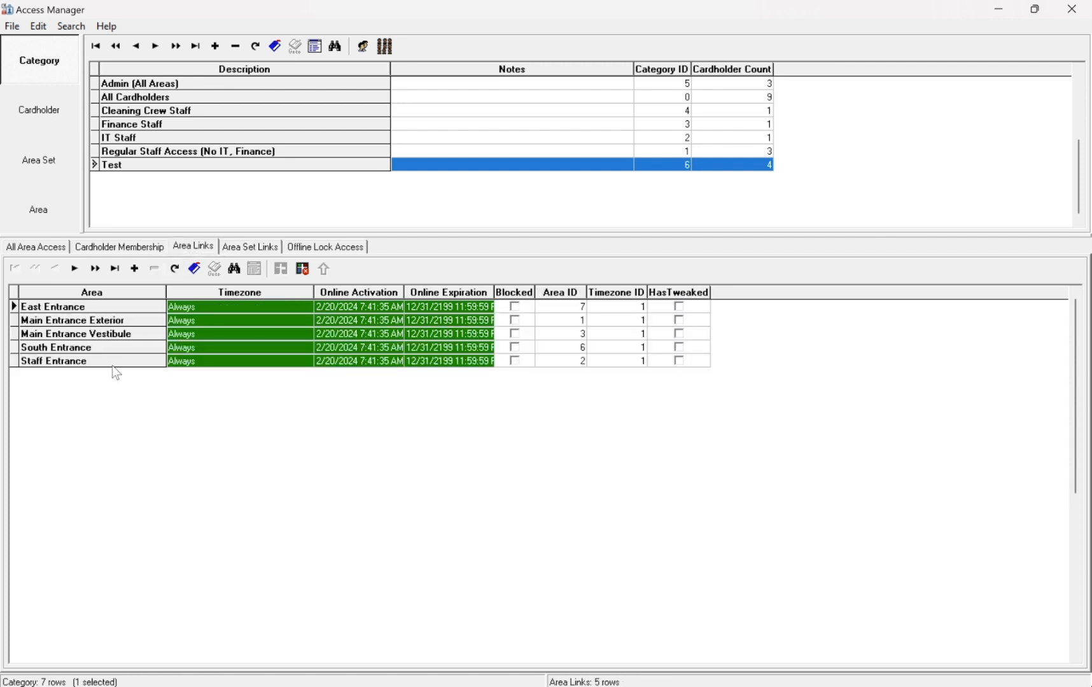
left_click(125, 250)
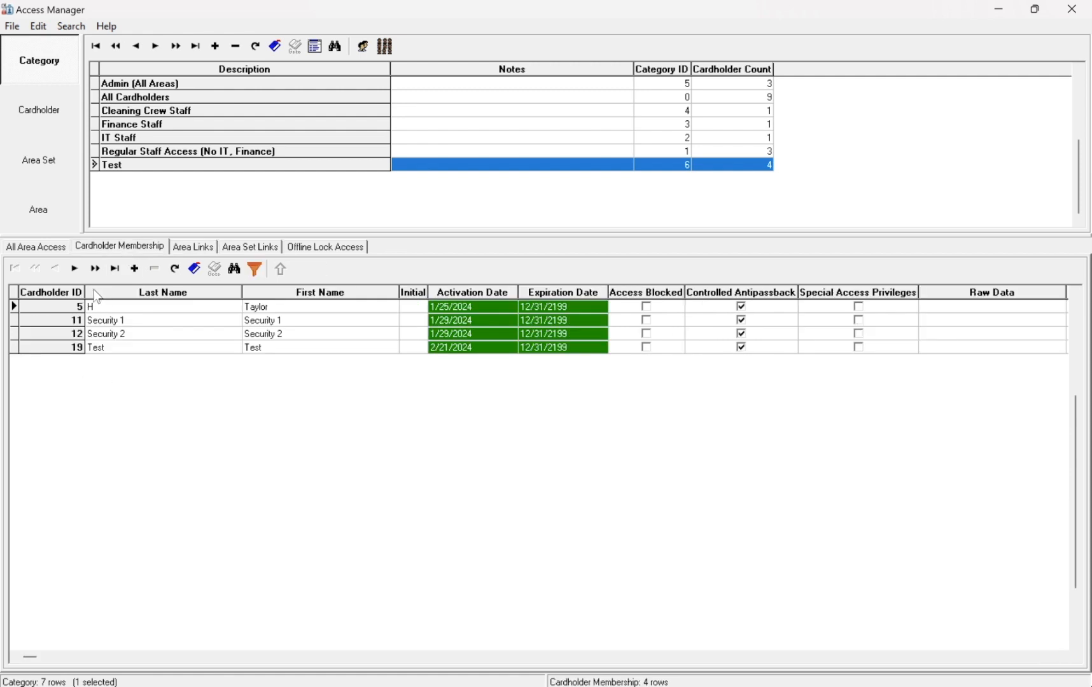
left_click(37, 247)
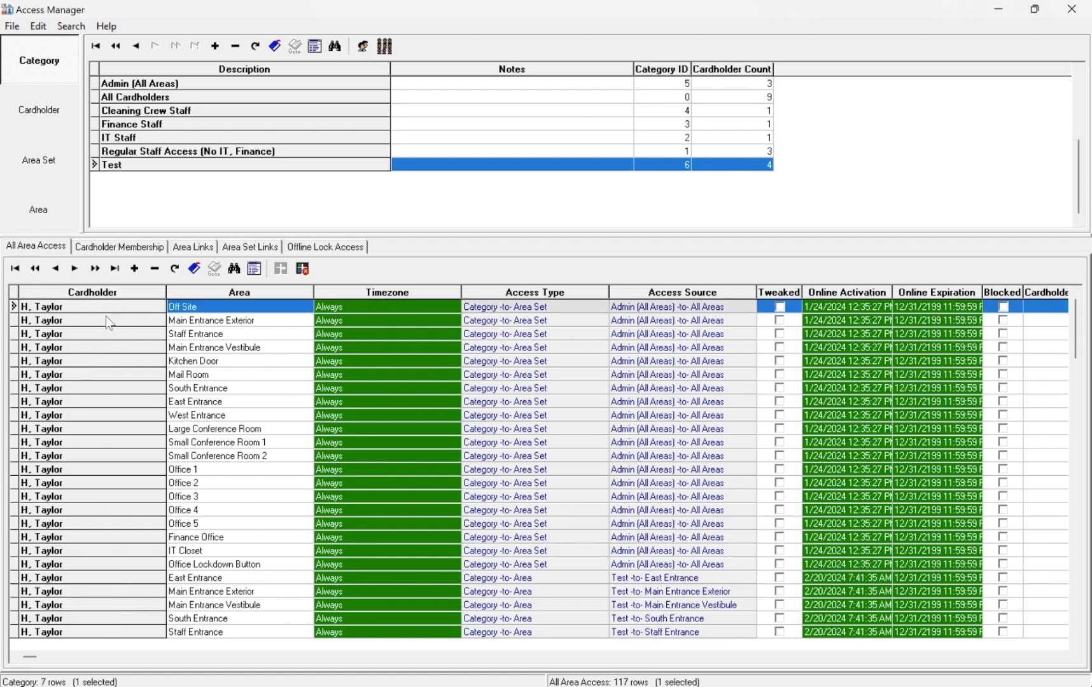
left_click(196, 524)
scroll(242, 549, "down", 3)
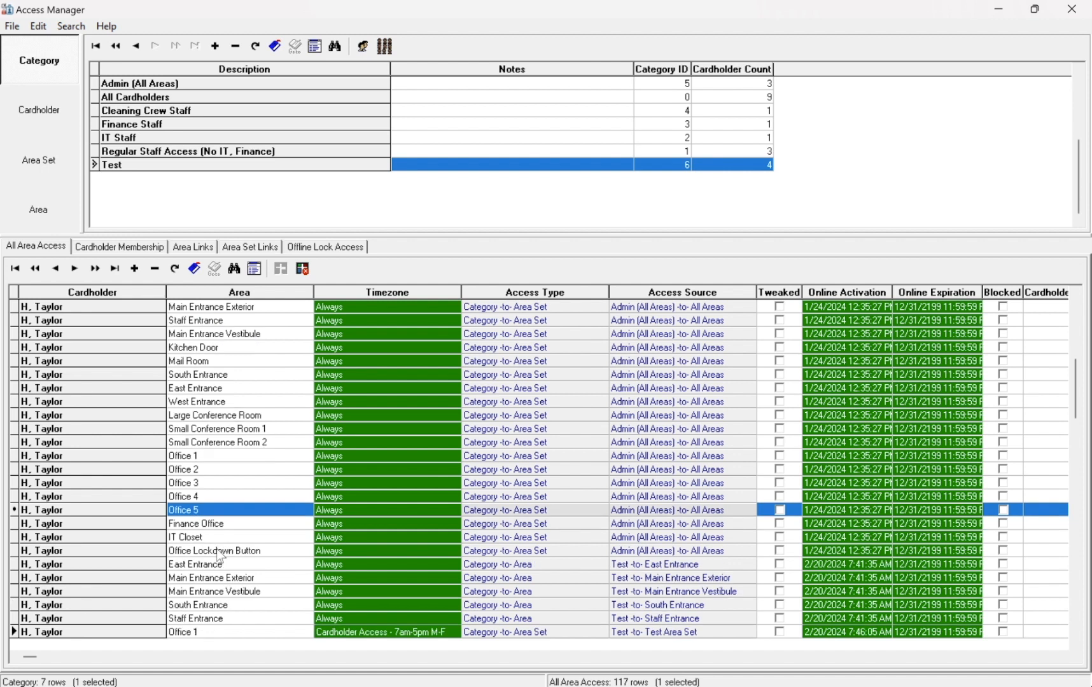
scroll(241, 550, "down", 1)
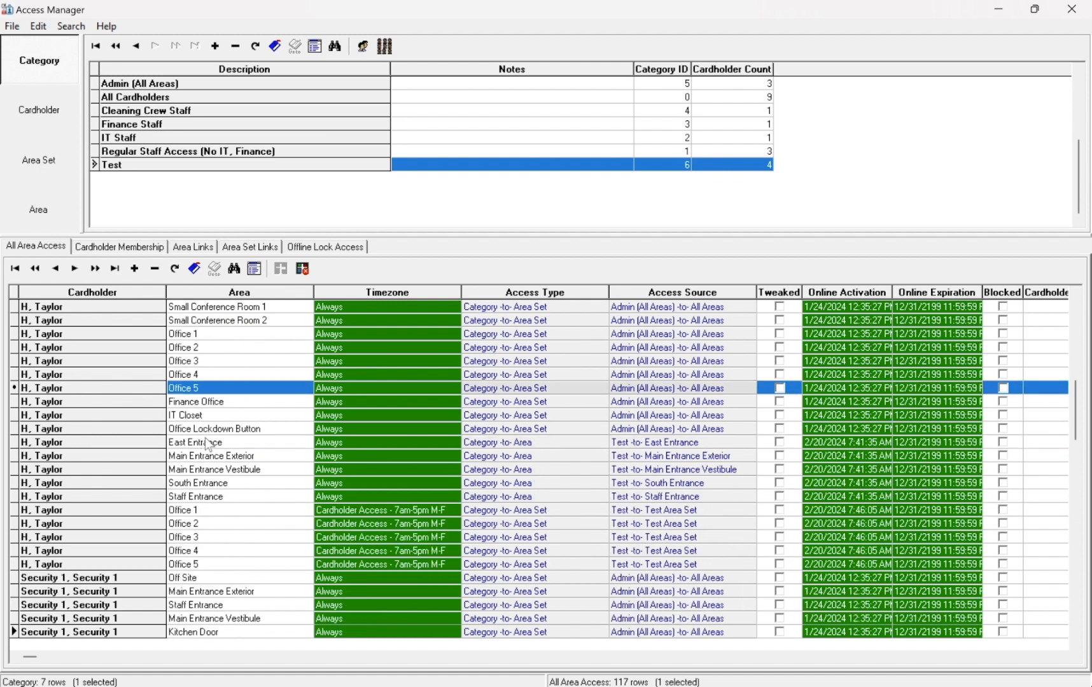
left_click(640, 444)
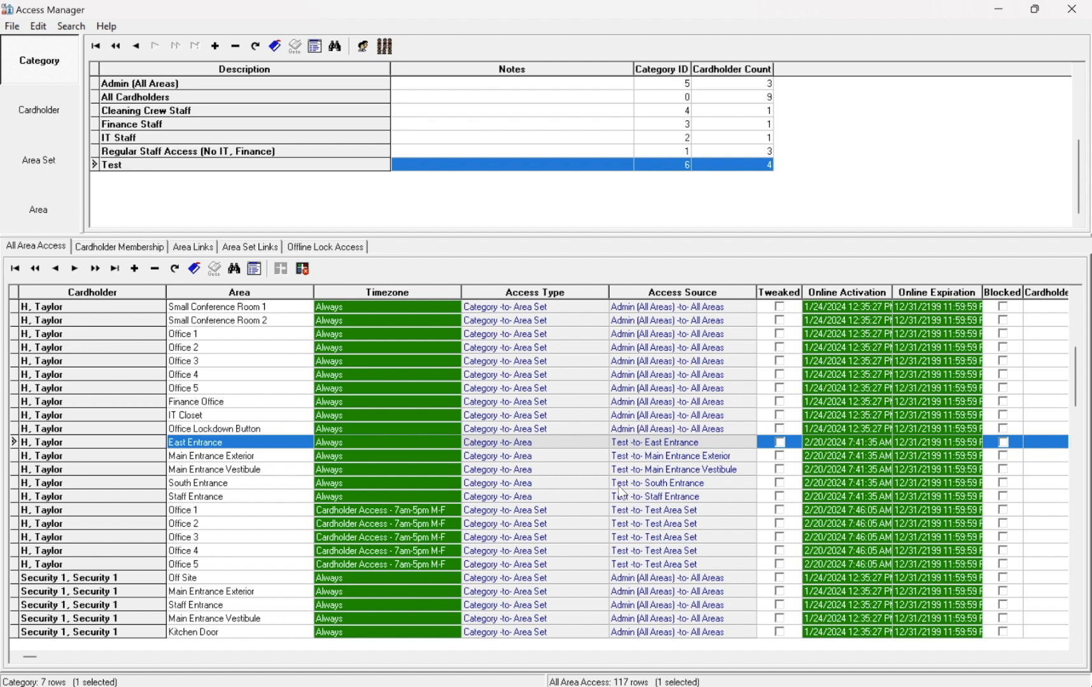
left_click(197, 512)
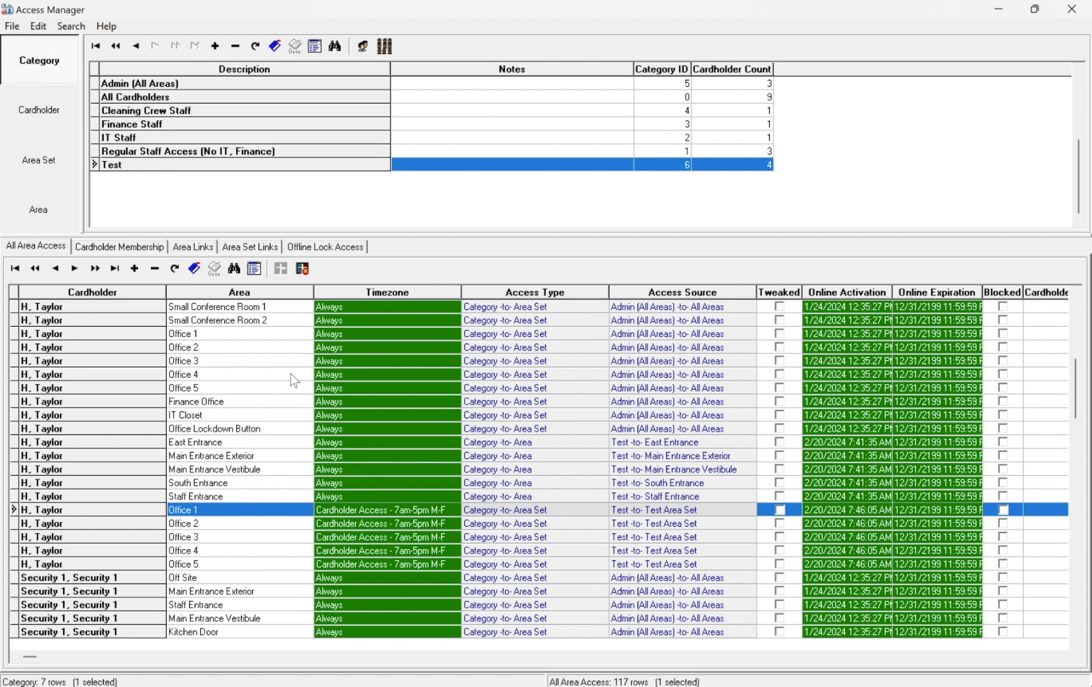
left_click(125, 248)
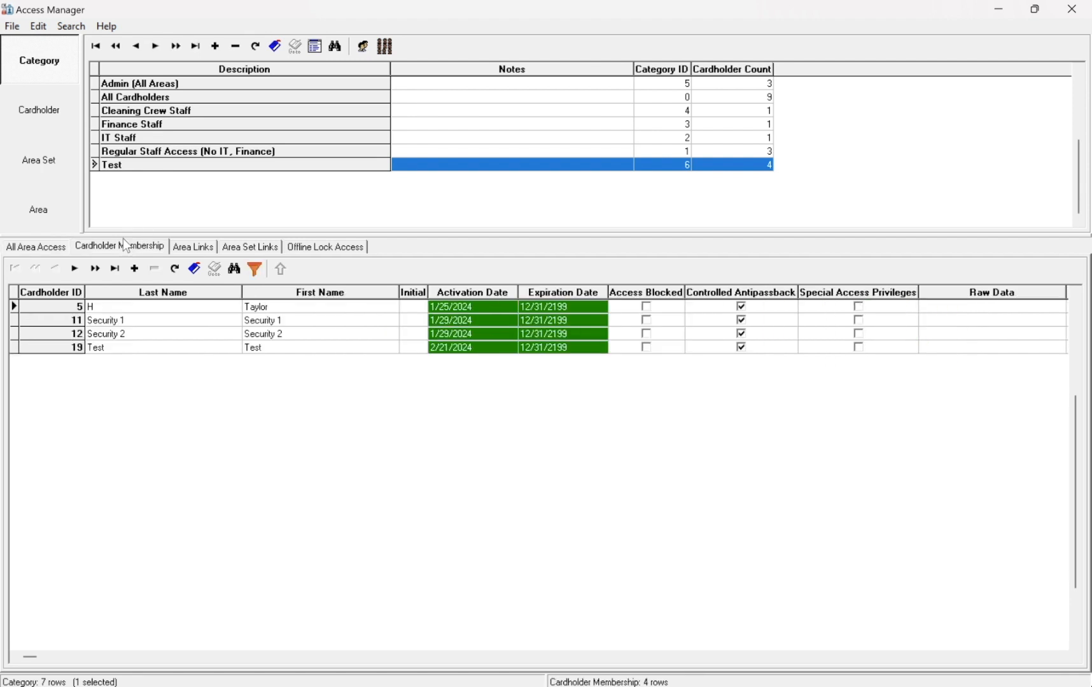
Examine cardholder access for East Entrance and Large Conference Room, area set membership and direct access for East Entrance and Office 1, and East Entrance's category links
left_click(48, 206)
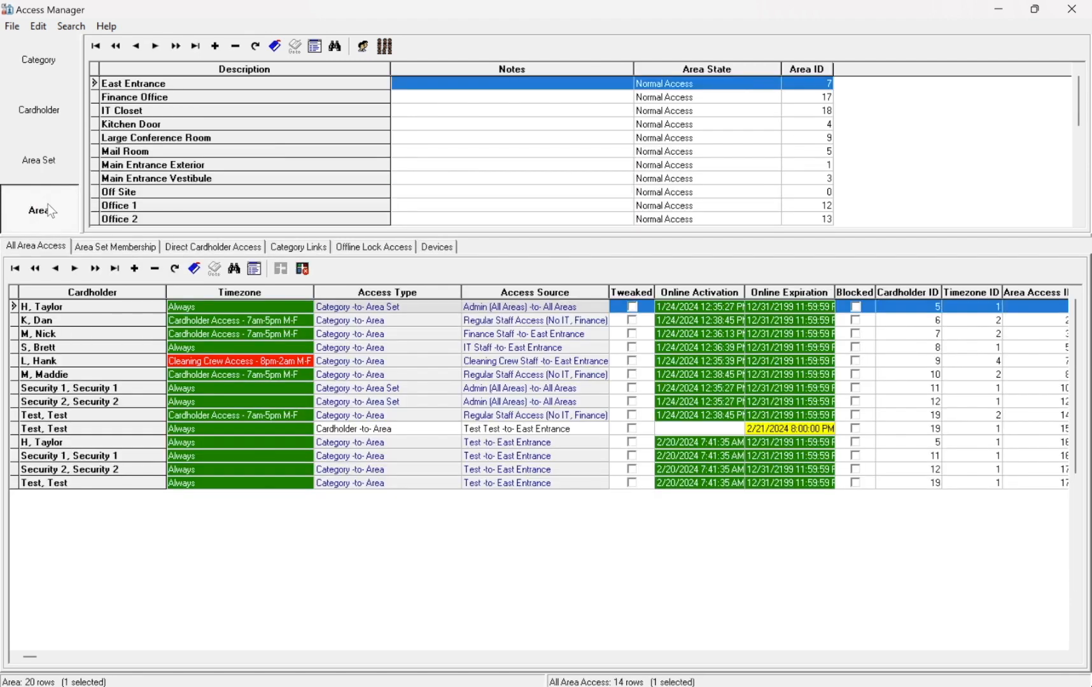
left_click(143, 139)
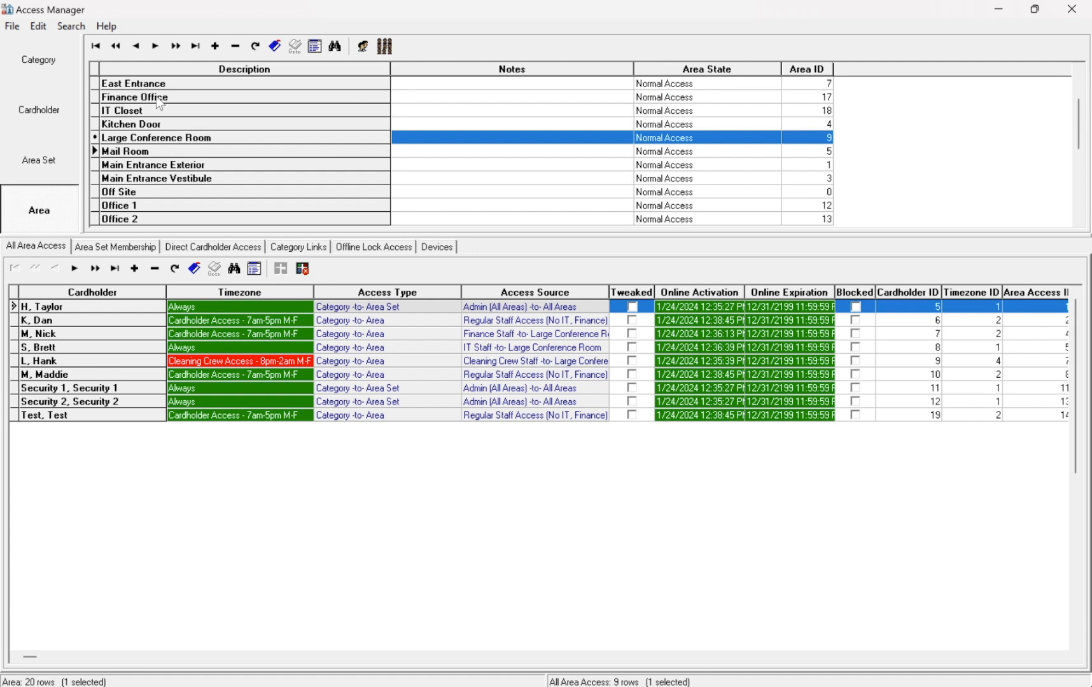
left_click(143, 82)
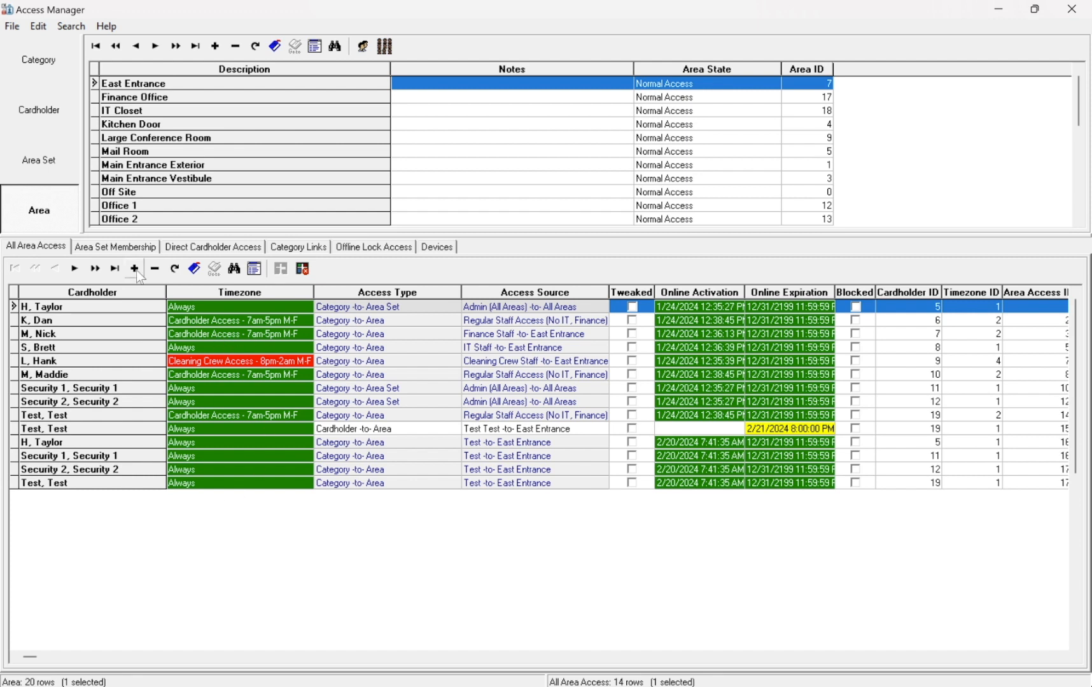
left_click(132, 248)
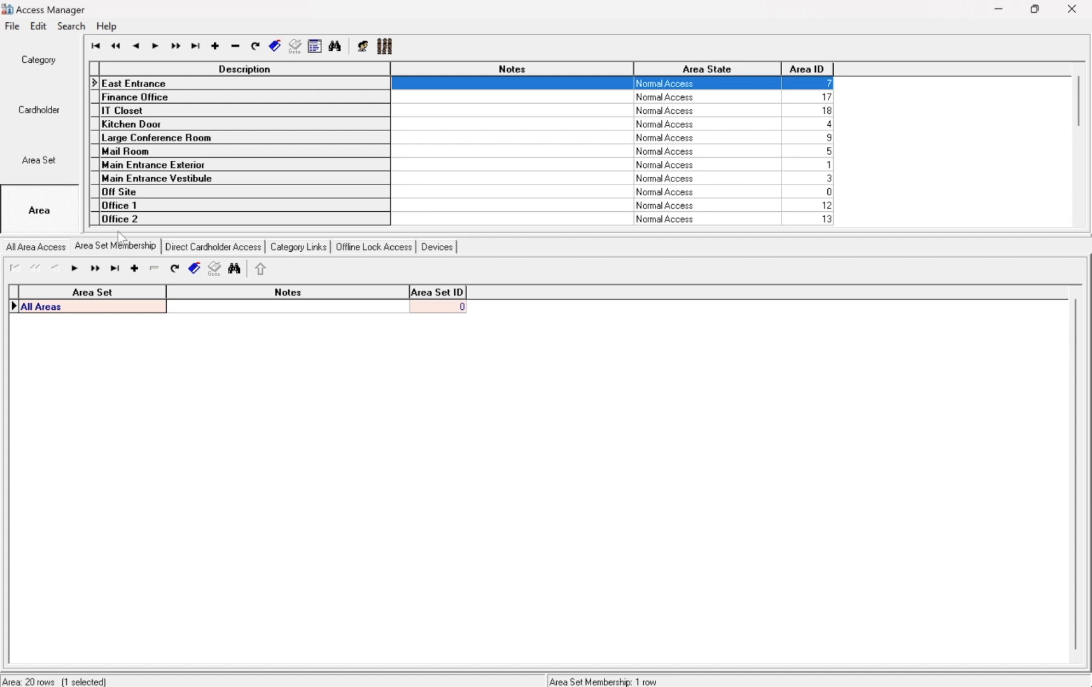
left_click(120, 206)
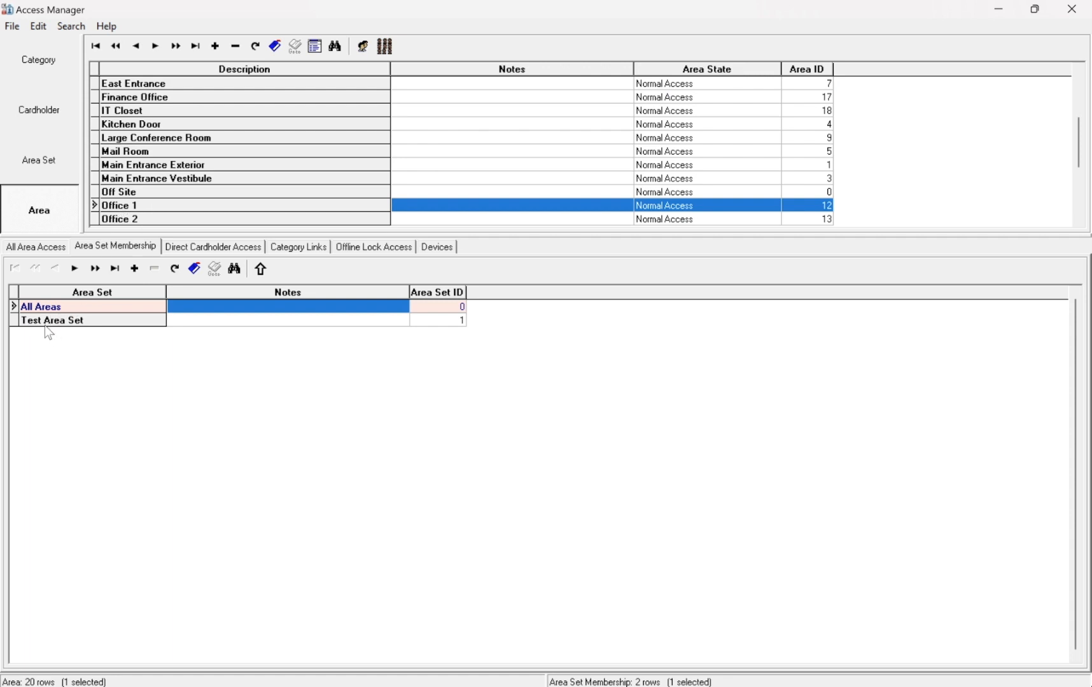
left_click(194, 251)
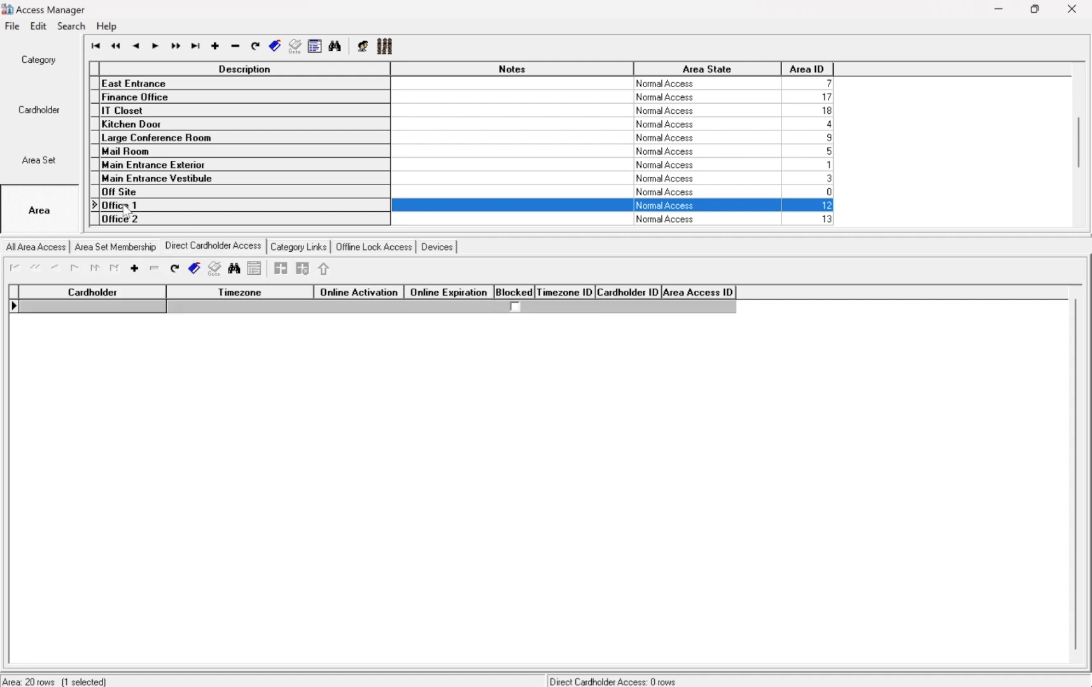
left_click(125, 87)
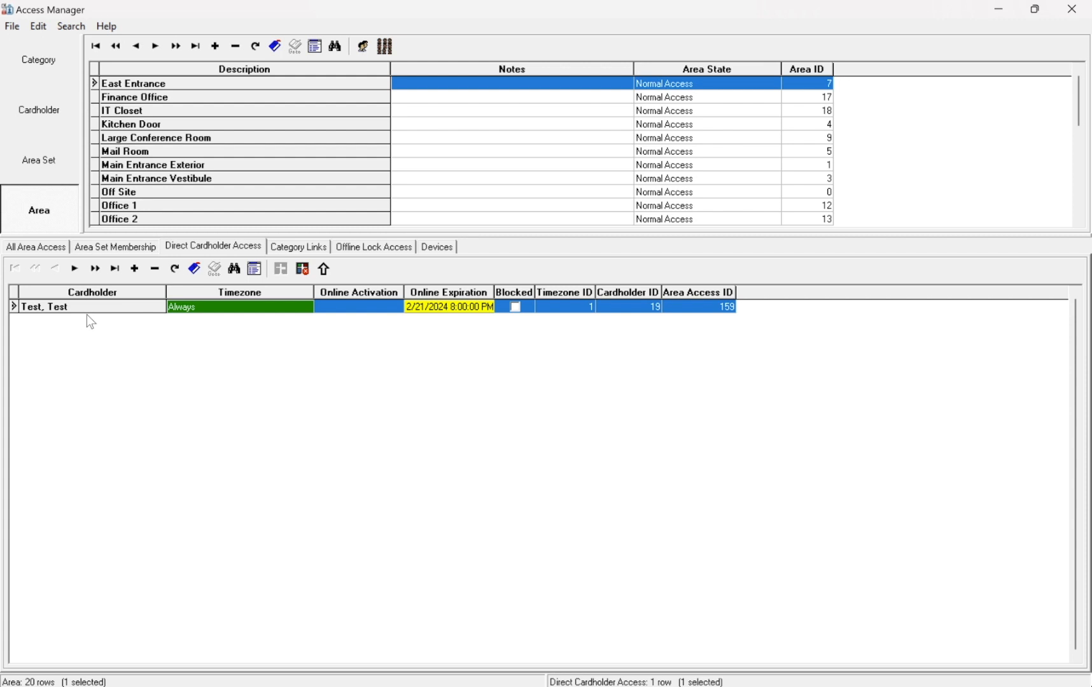
left_click(305, 250)
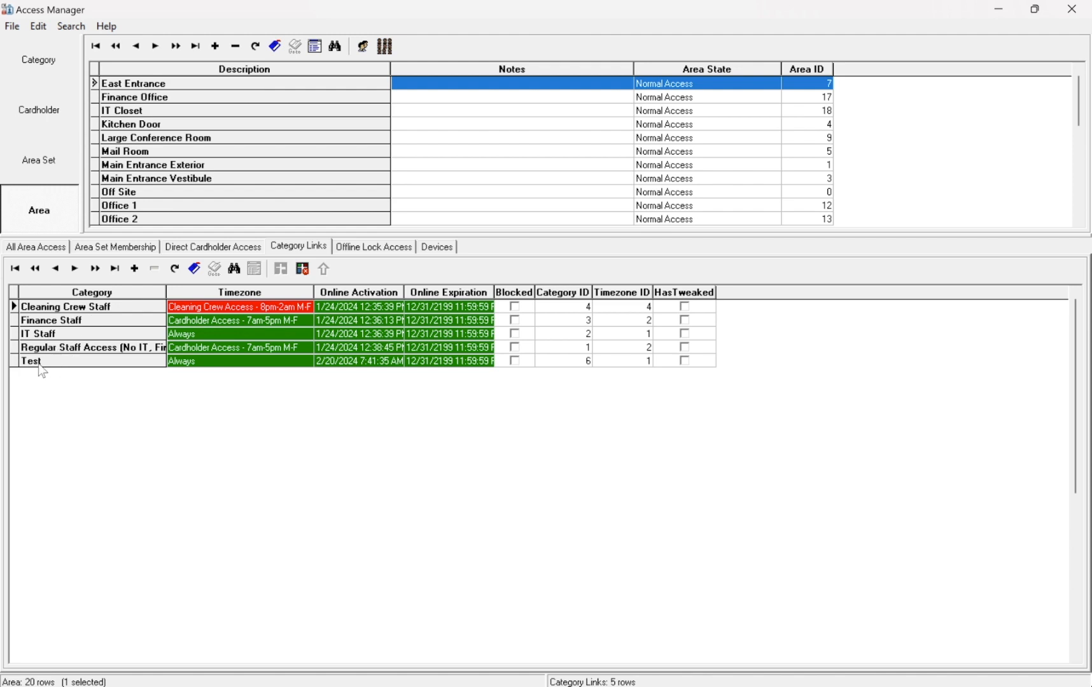
Delete the East Entrance area link from the Test category and its associated area access
left_click(46, 82)
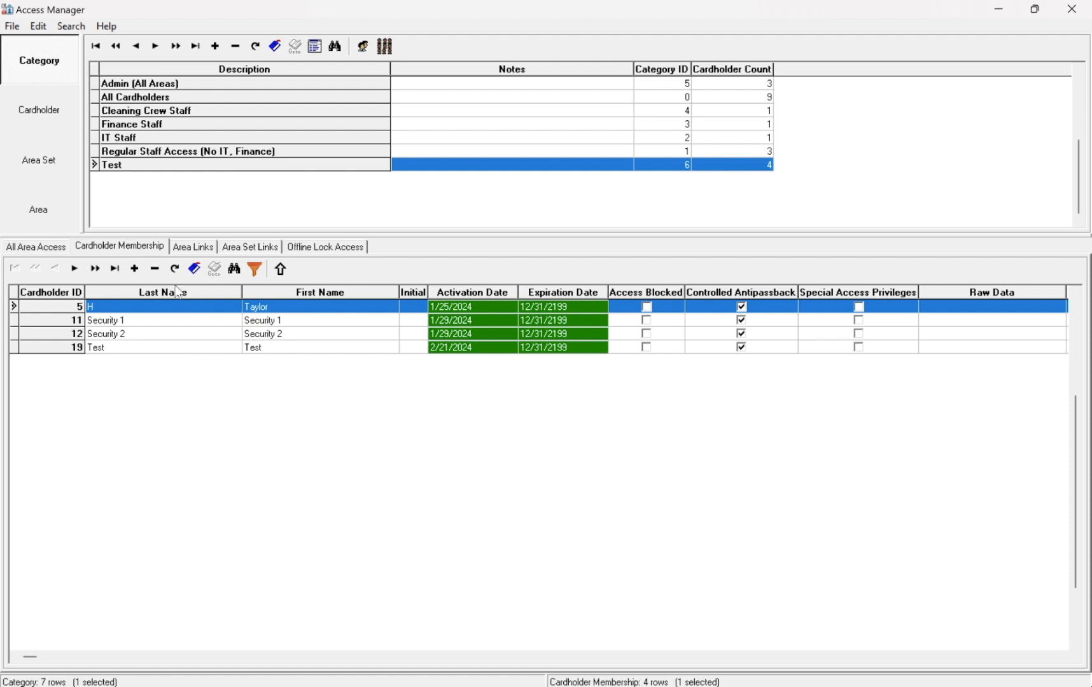
left_click(192, 247)
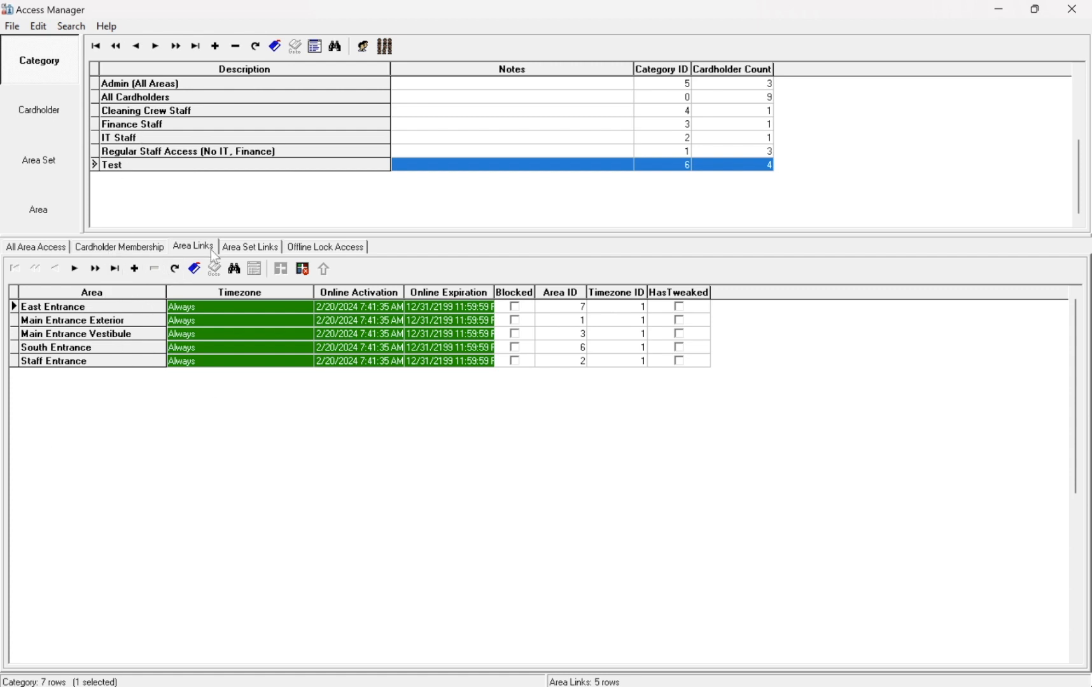
left_click(68, 308)
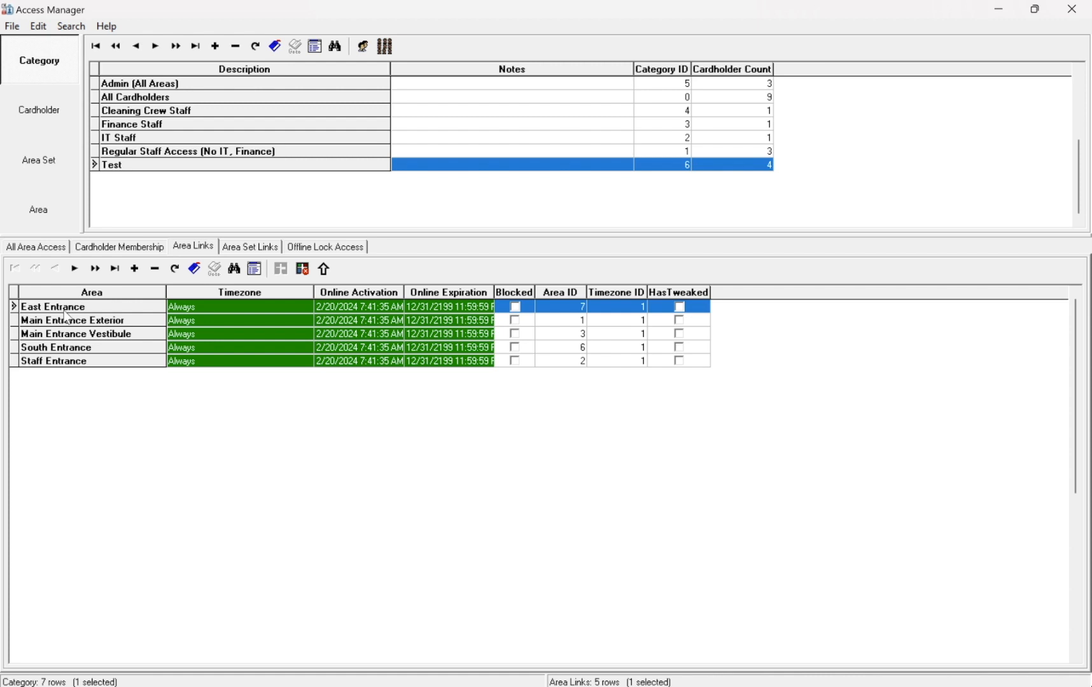
left_click(155, 273)
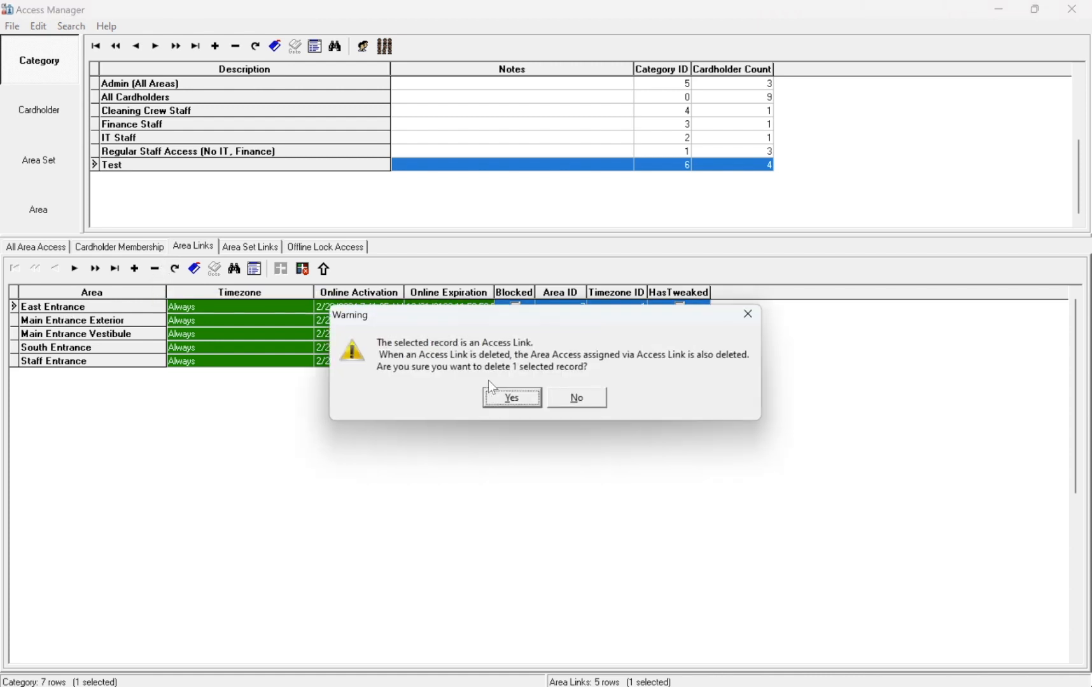
left_click(511, 397)
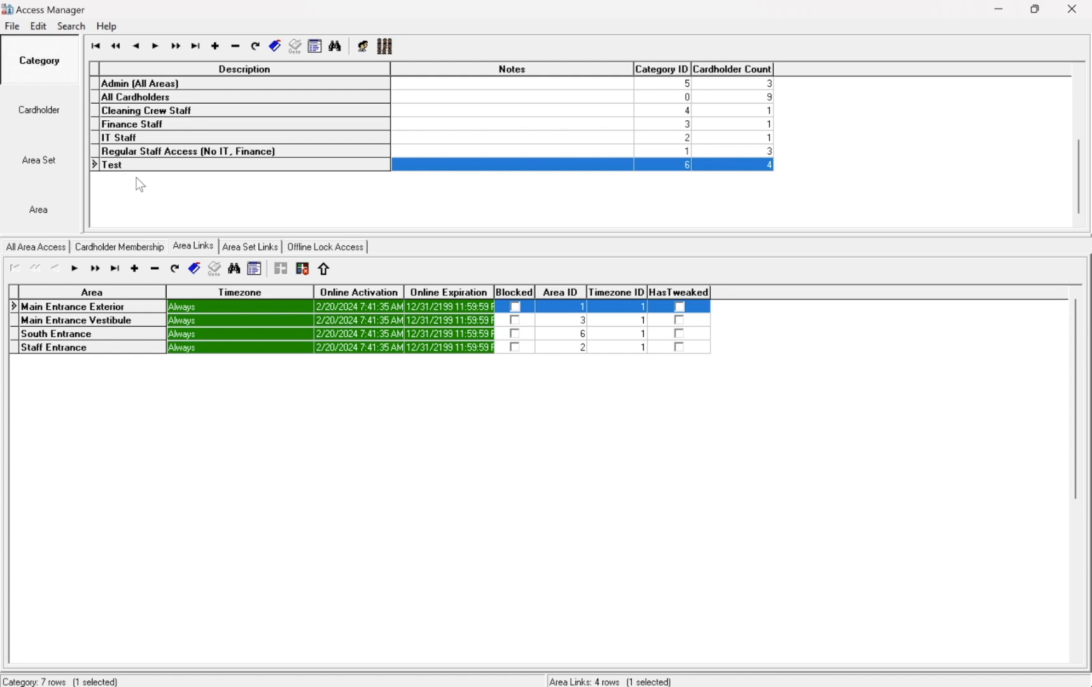
Compare the cardholder membership of the Test category with that of Admin (All Areas)
left_click(120, 247)
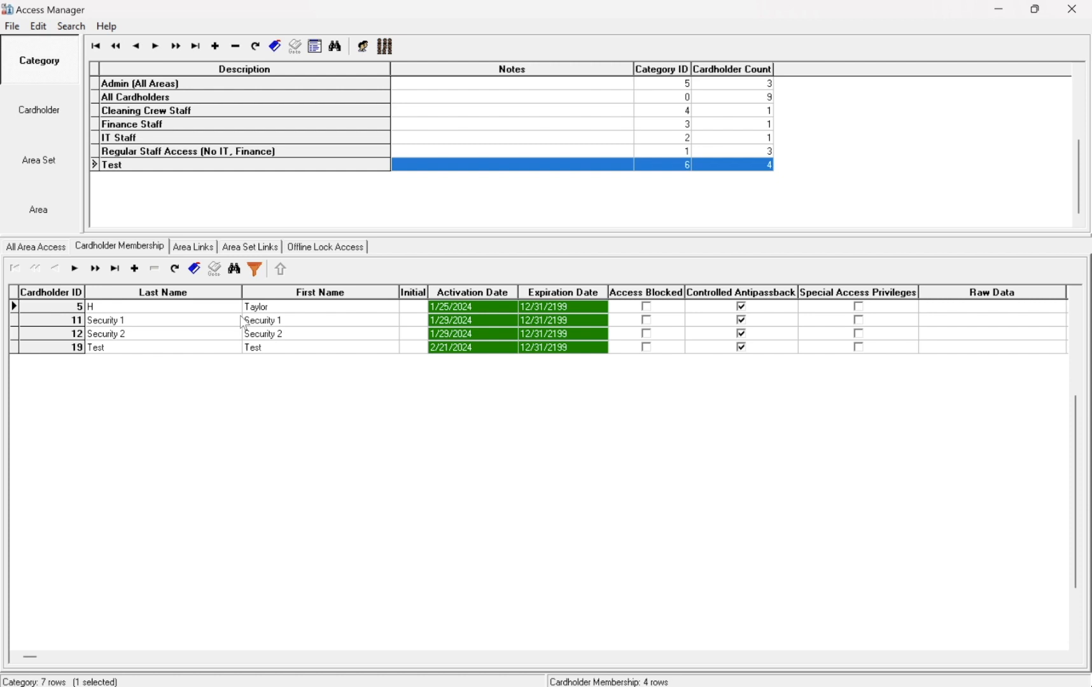
left_click(278, 308)
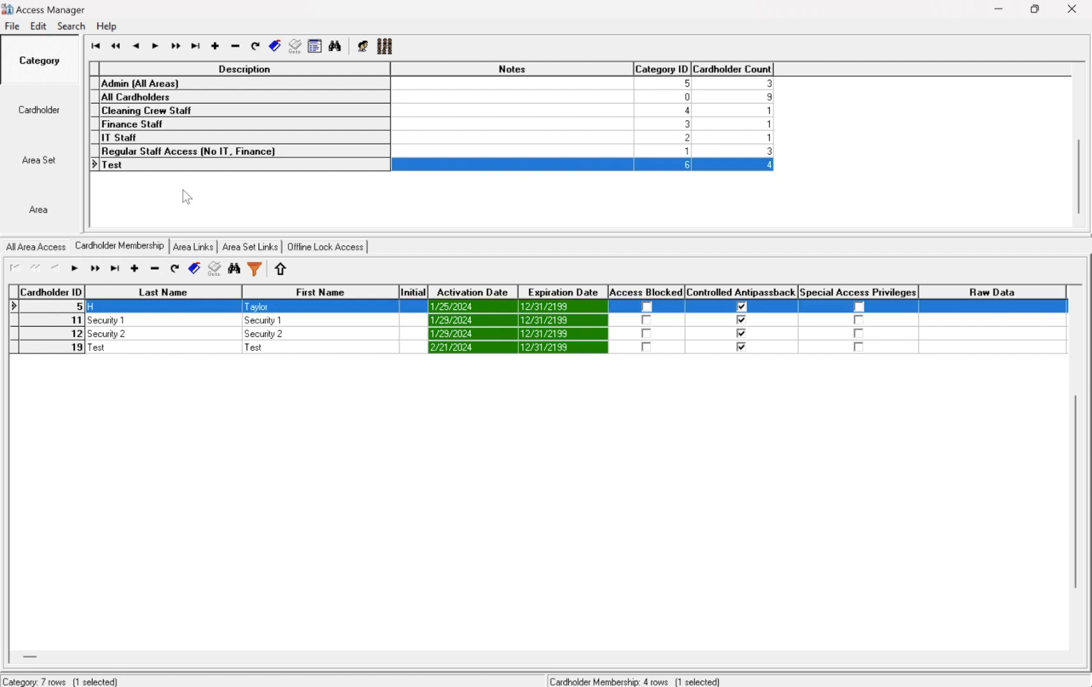
left_click(148, 83)
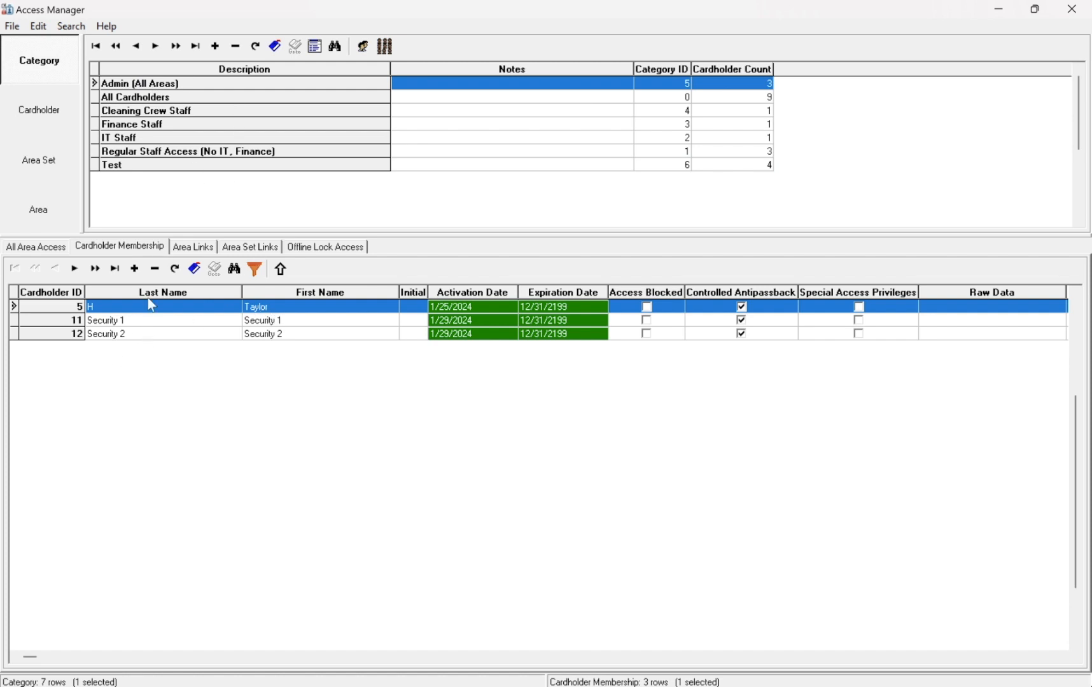
left_click(121, 165)
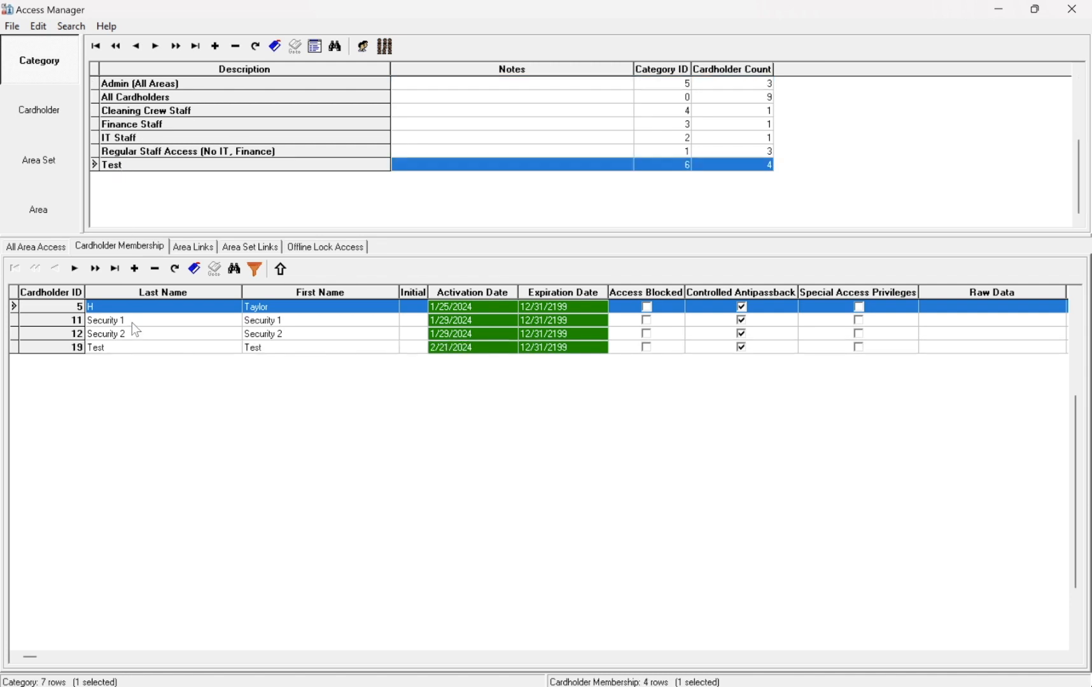
left_click(125, 349)
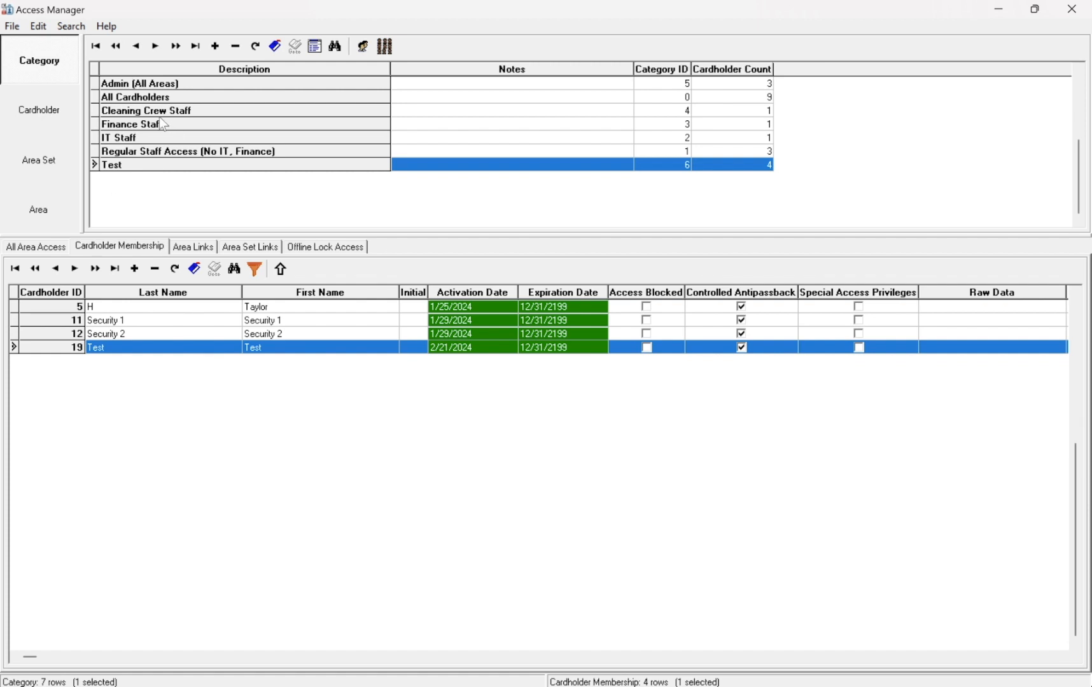
left_click(111, 167)
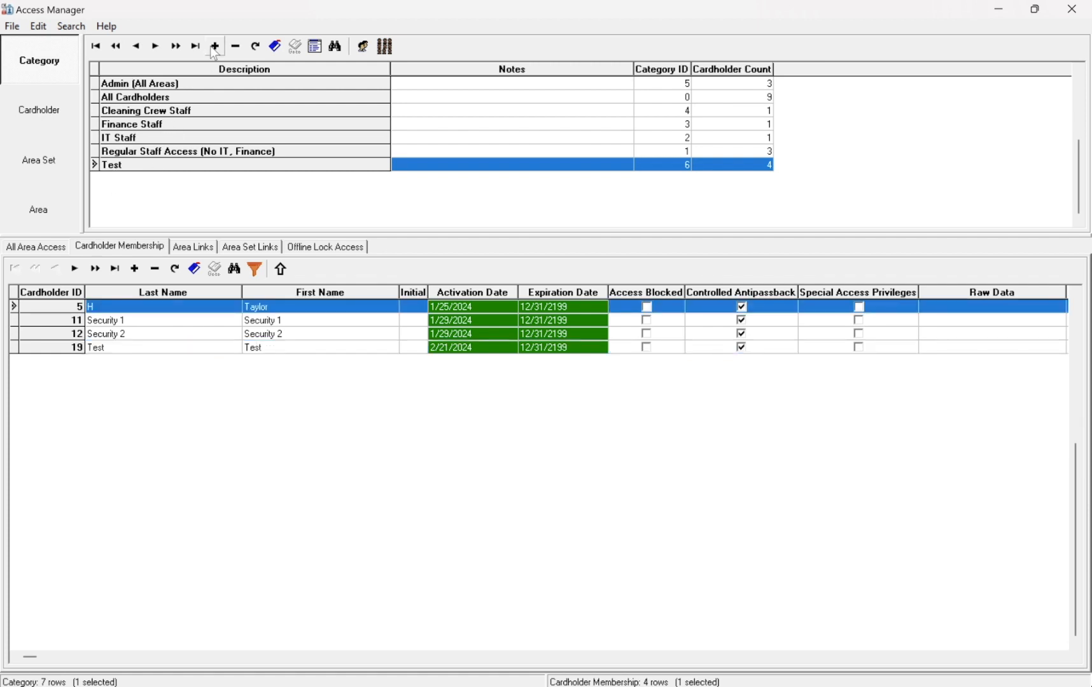
Search for cardholders without any name criteria and load one from the results to view all of their area access
left_click(38, 112)
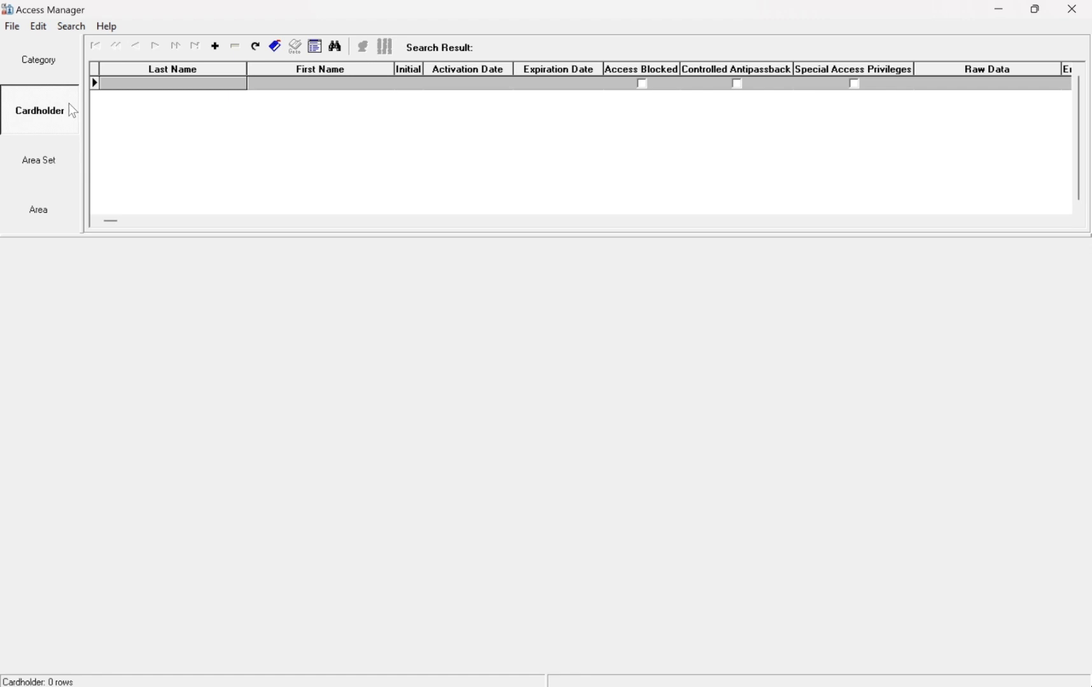
left_click(336, 49)
left_click(745, 221)
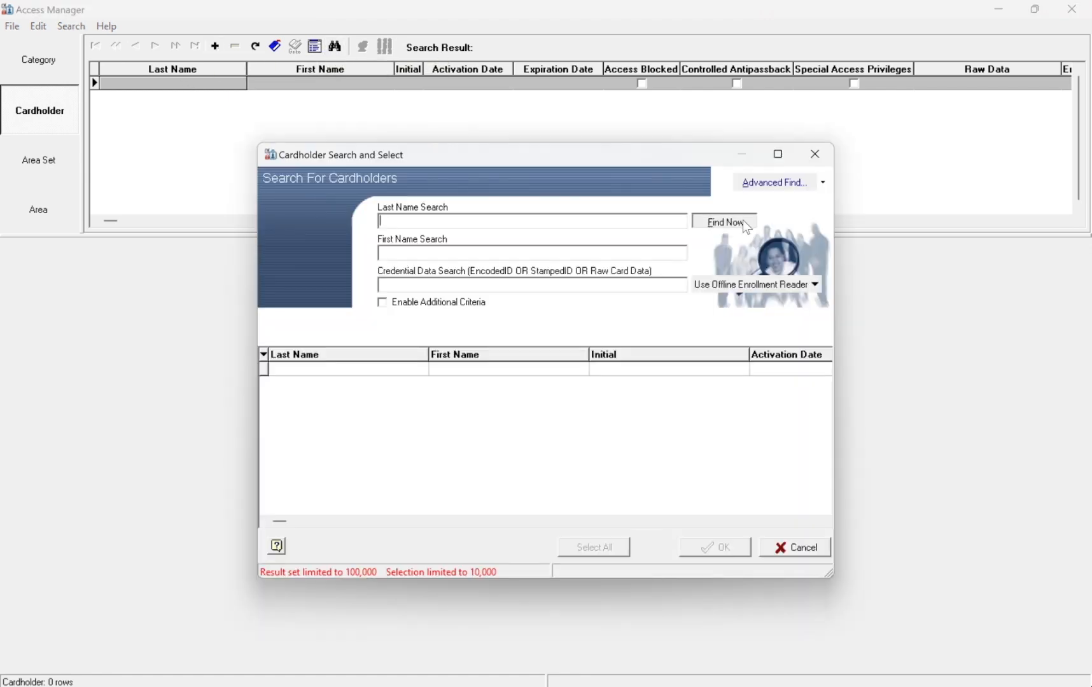
double_click(451, 384)
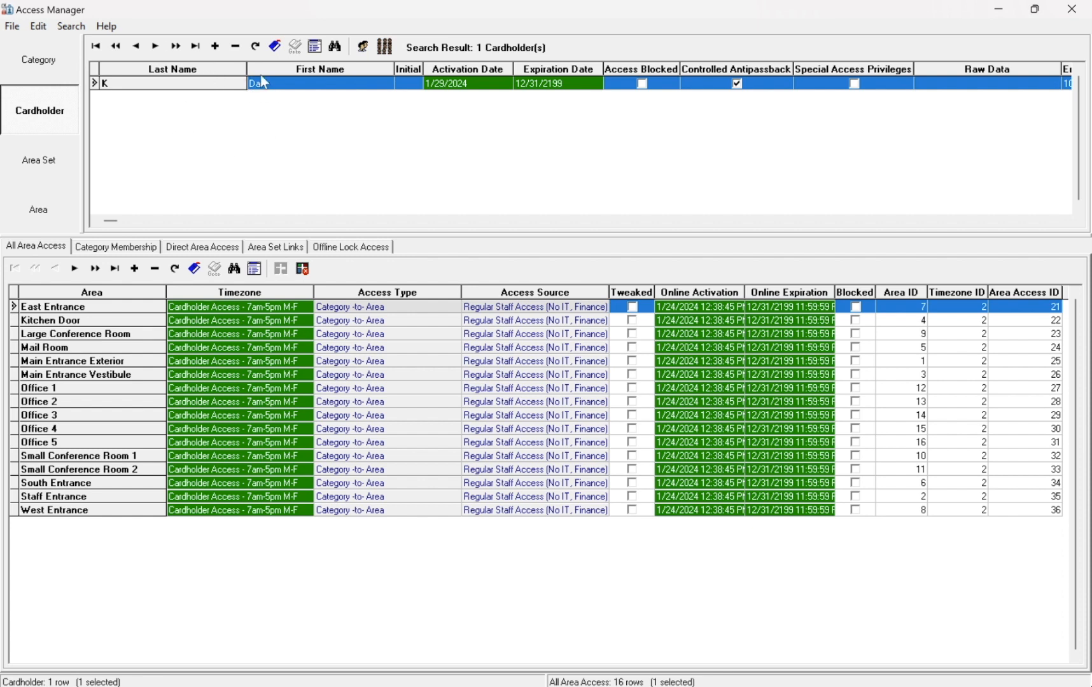
Review the area membership of Test Area Set and the category links of the East Entrance area
left_click(55, 159)
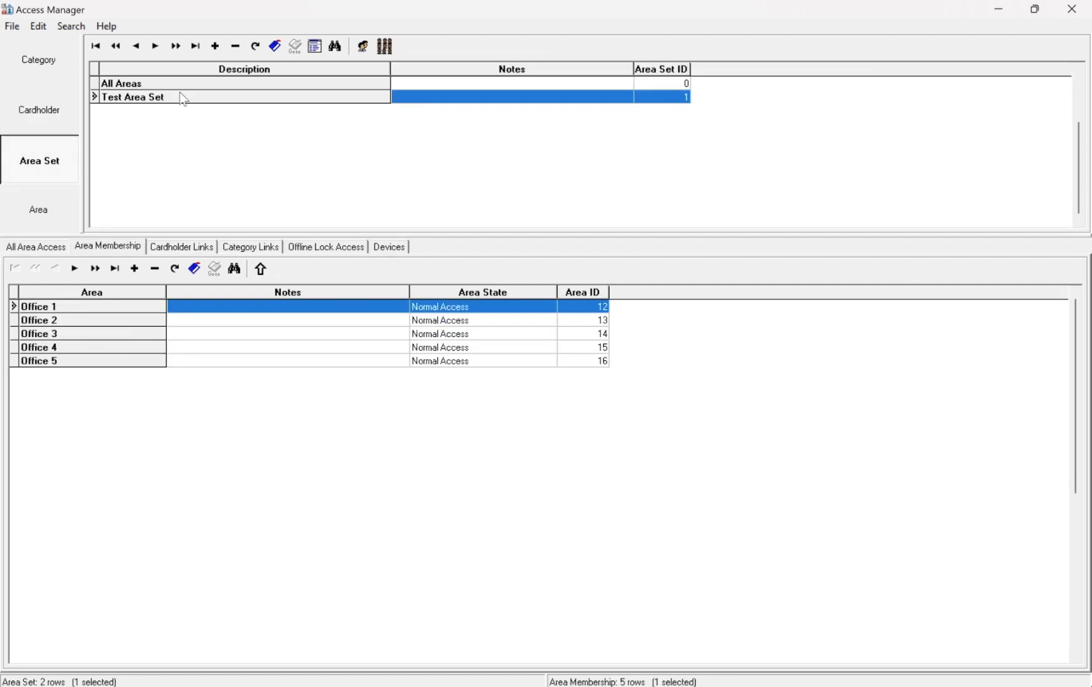
left_click(63, 210)
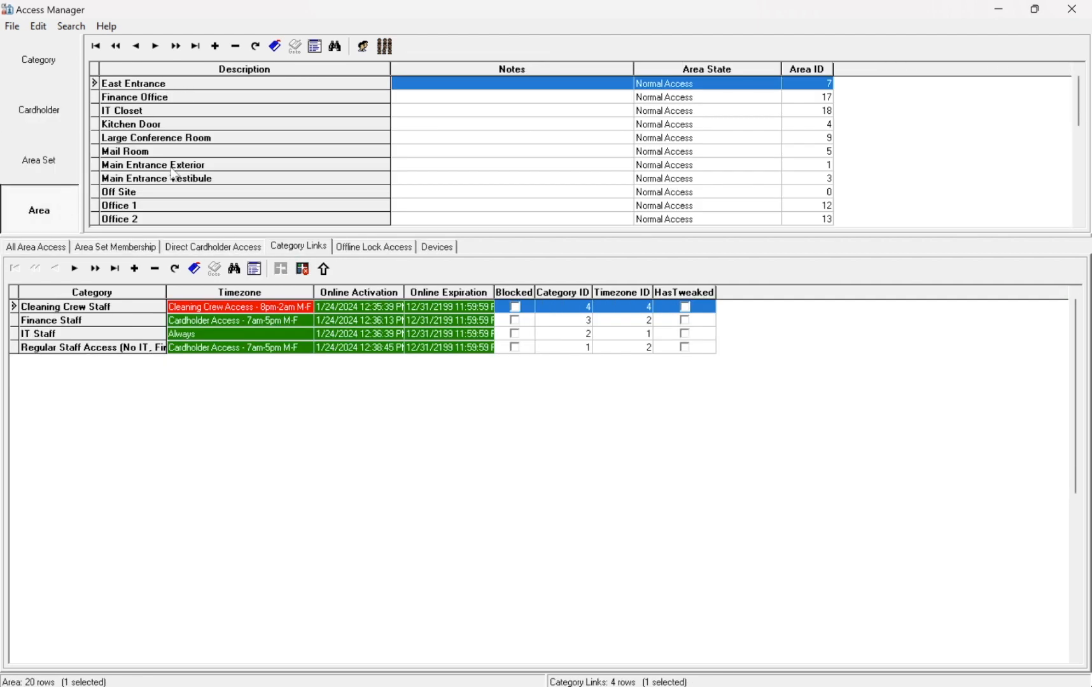